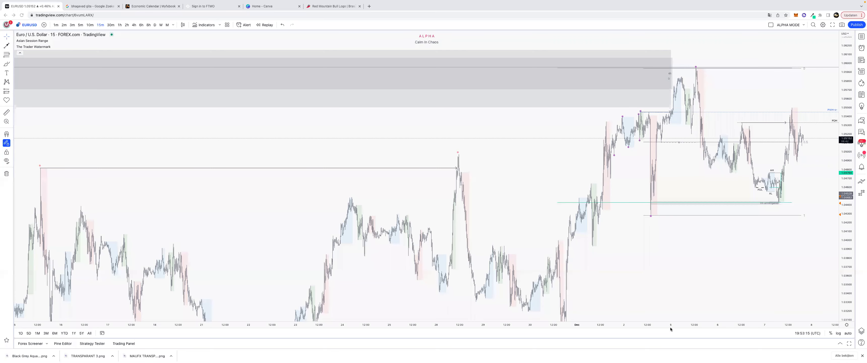
click(863, 356)
click(862, 356)
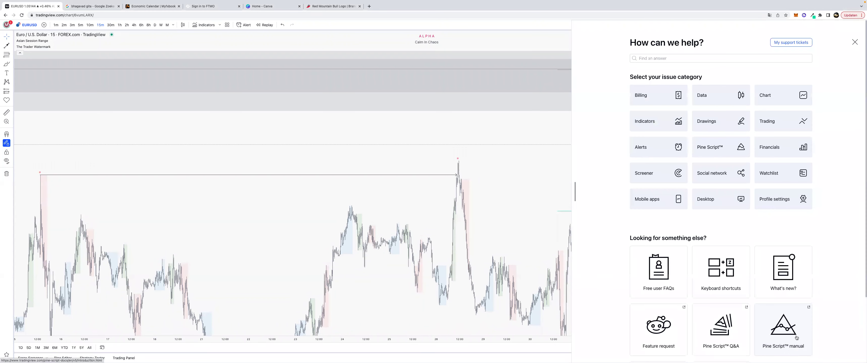
click(855, 42)
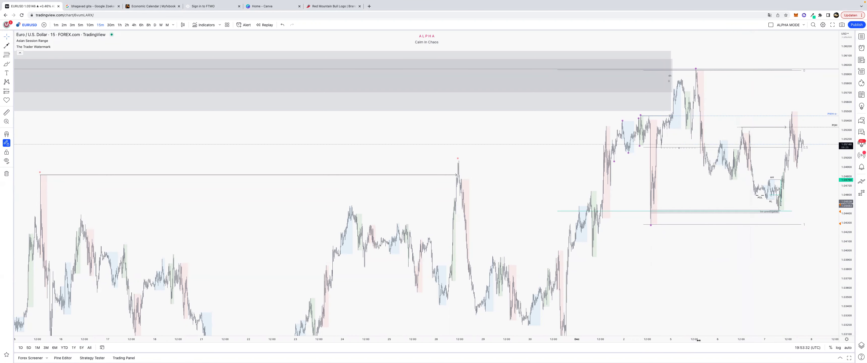
- Examine the recent EURUSD price action around the 7 December low on the 15-minute chart
drag(698, 340, 662, 343)
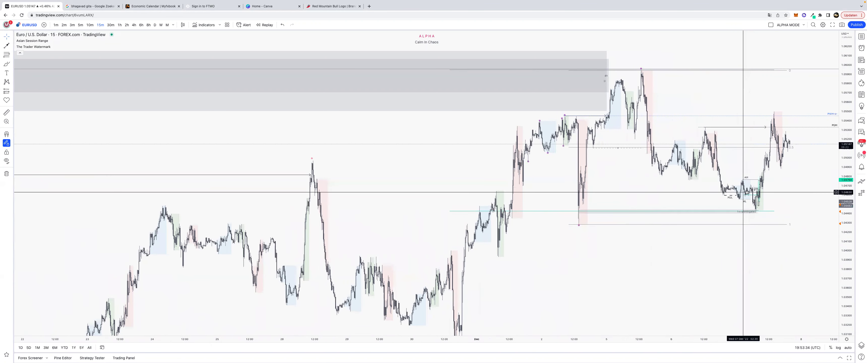
click(739, 200)
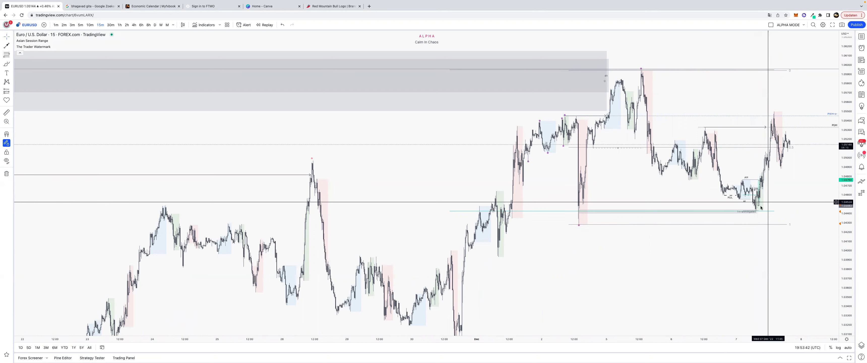
click(760, 198)
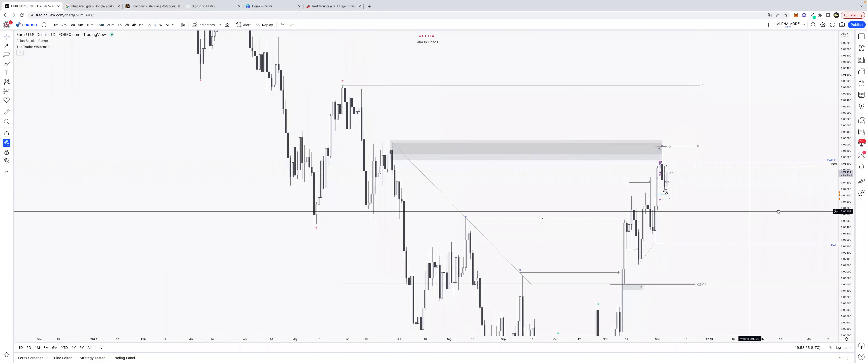
- Switch to the daily timeframe and examine the 2022 downtrend and the recent rally into the grey zone
scroll(777, 212, left, 2)
drag(722, 340, 649, 339)
drag(439, 133, 444, 89)
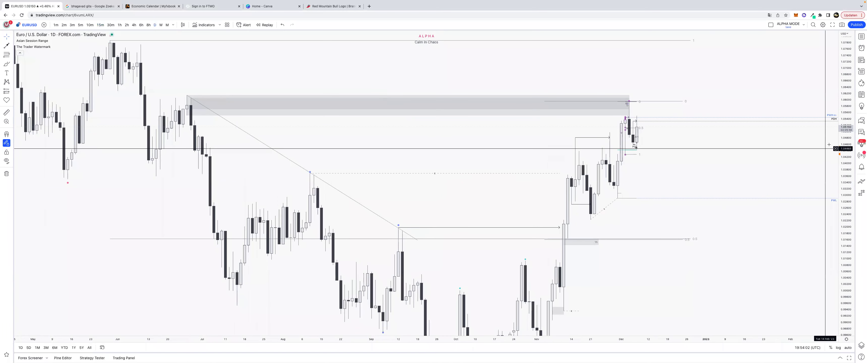
drag(844, 204, 844, 205)
scroll(690, 316, down, 5)
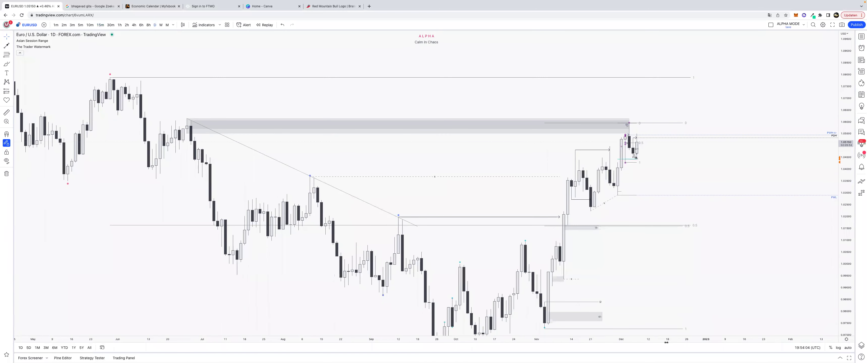
drag(845, 294, 846, 303)
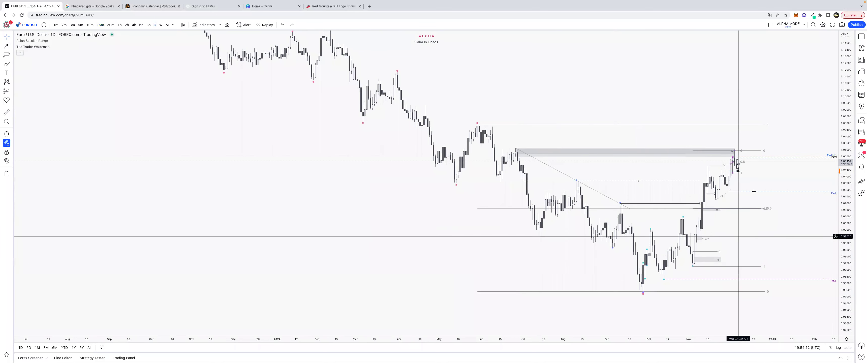
drag(771, 214, 695, 228)
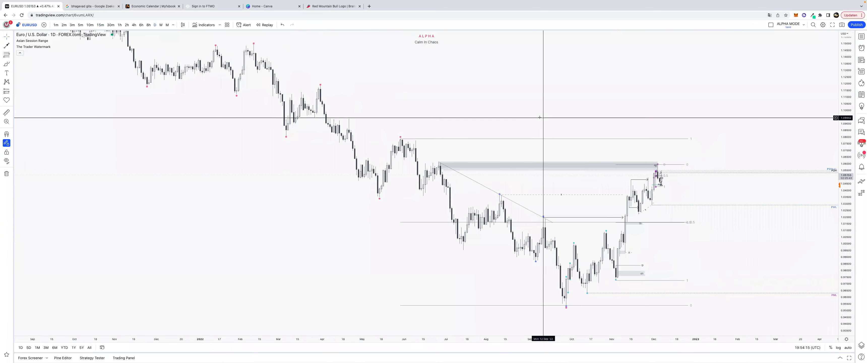
click(534, 166)
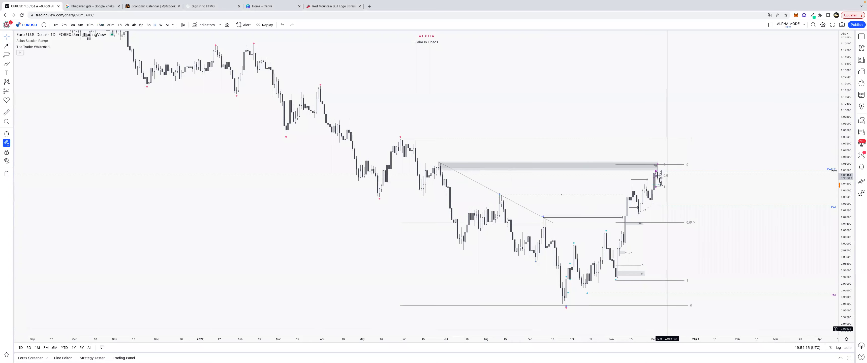
scroll(605, 227, up, 3)
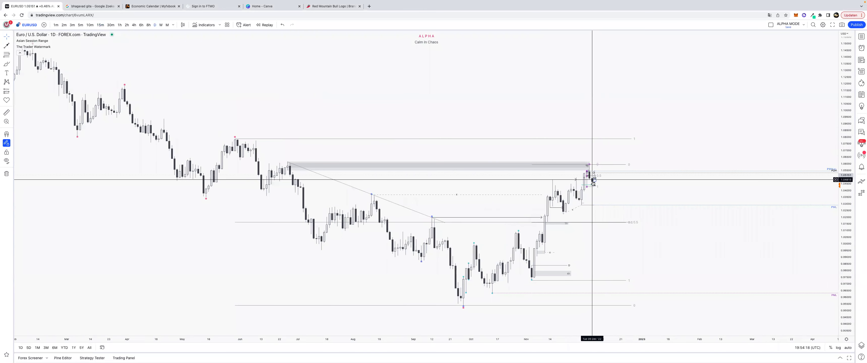
drag(846, 265, 847, 243)
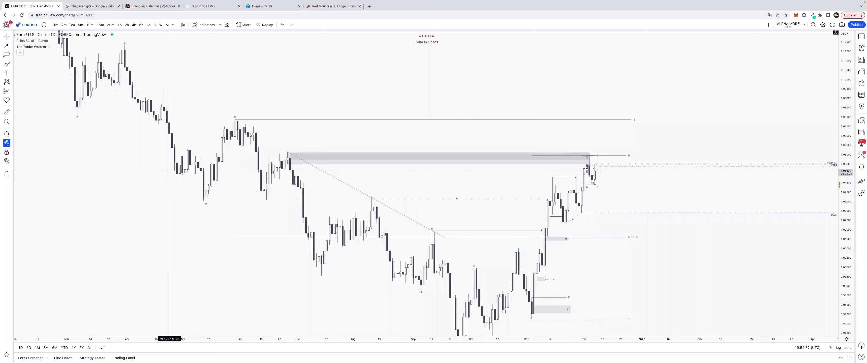
- Switch the chart to the 1-hour timeframe and examine the November and December price structure
click(120, 24)
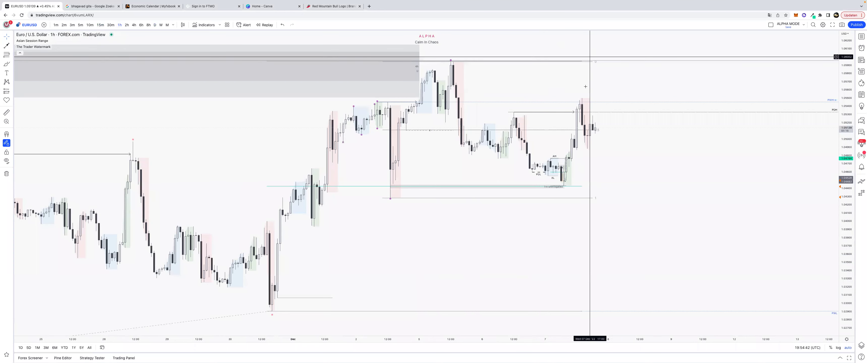
scroll(649, 101, down, 5)
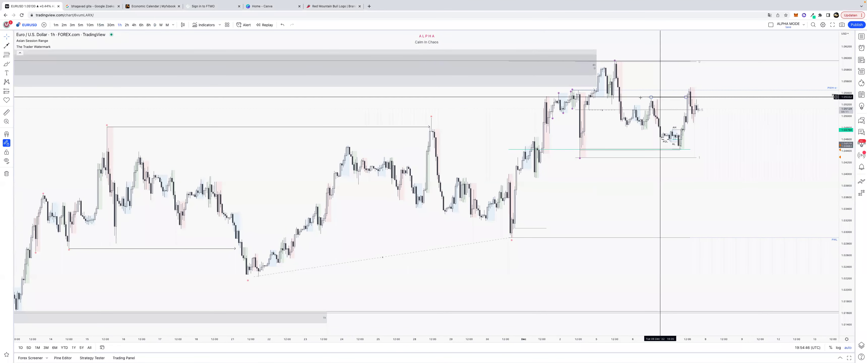
click(694, 110)
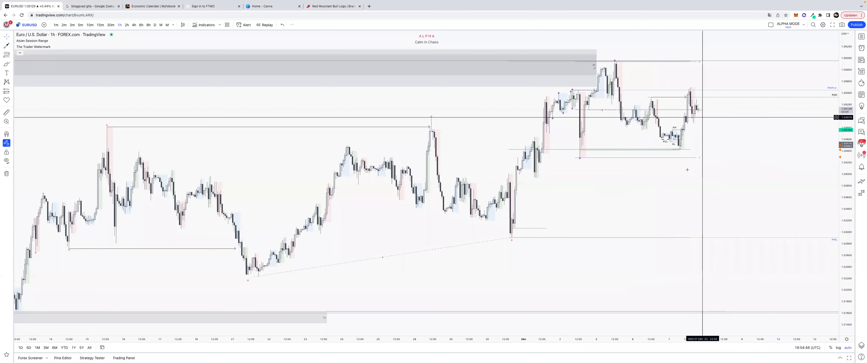
click(743, 203)
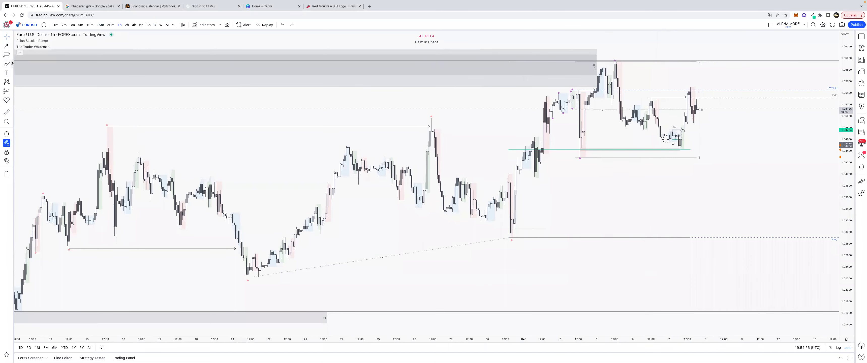
- Mark the early-December rally's origin with a rectangle extended from 30 November to 8 December, and delete it
click(26, 83)
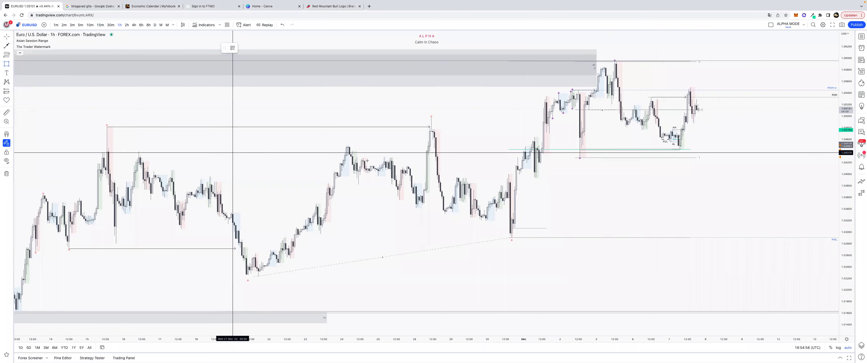
key(super)
click(513, 212)
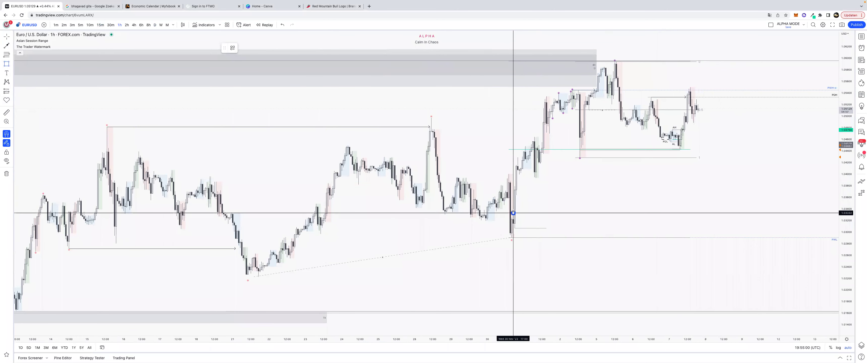
click(535, 178)
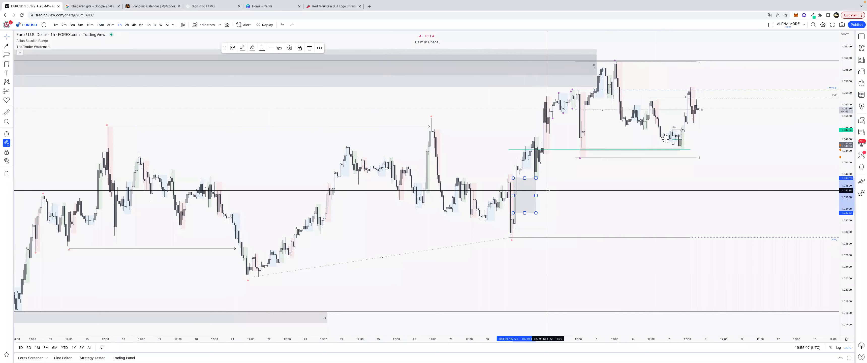
drag(536, 196, 720, 195)
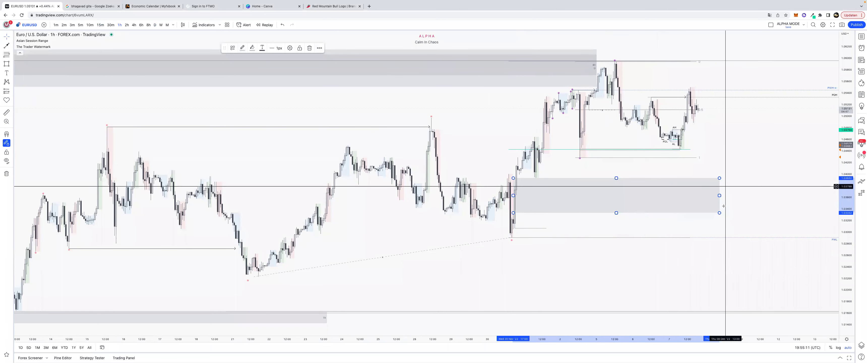
key(Delete)
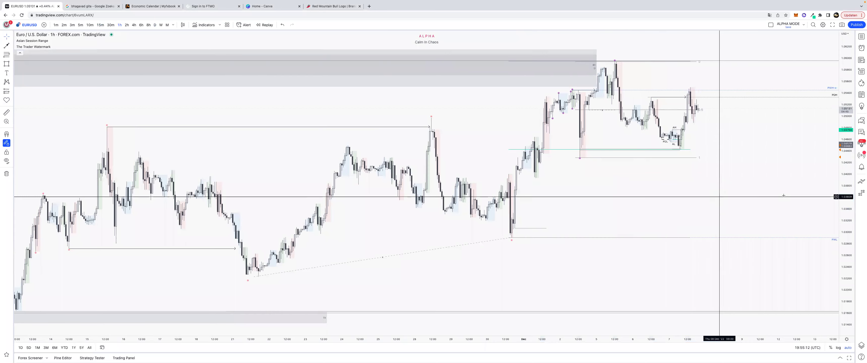
- Examine the 1-hour price reaction at the grey zone and the following December swings
drag(782, 195, 746, 195)
drag(848, 161, 848, 160)
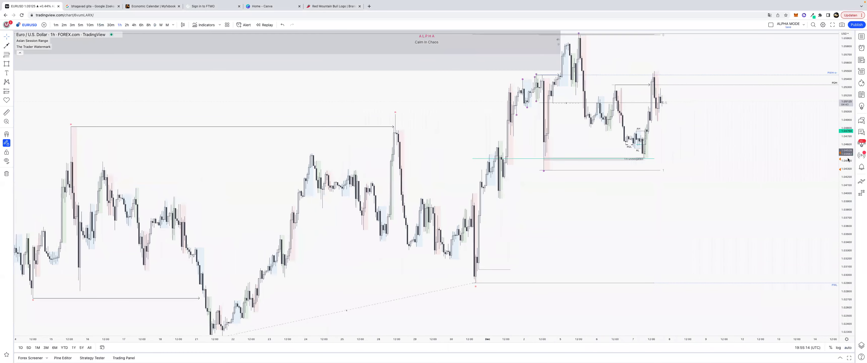
drag(717, 146, 631, 207)
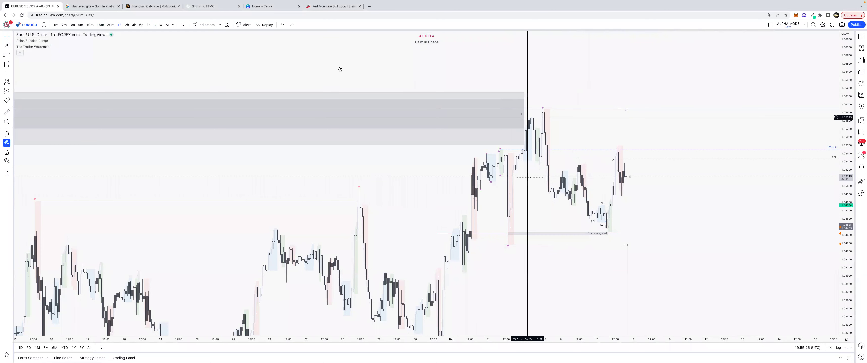
- Switch to the 15-minute and on to the 5-minute timeframe, and examine the Asian session range and the long position
click(100, 26)
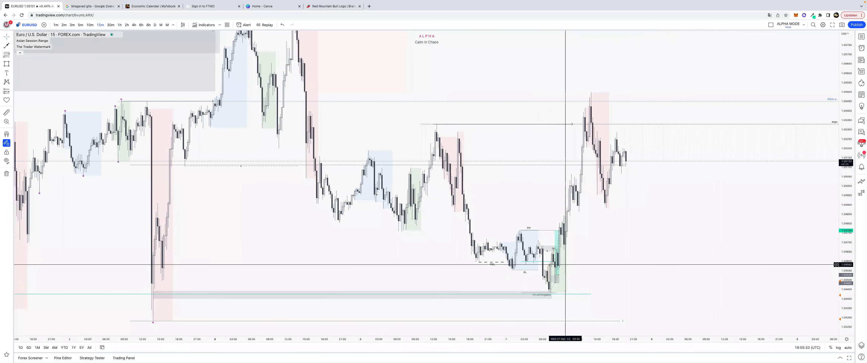
click(80, 25)
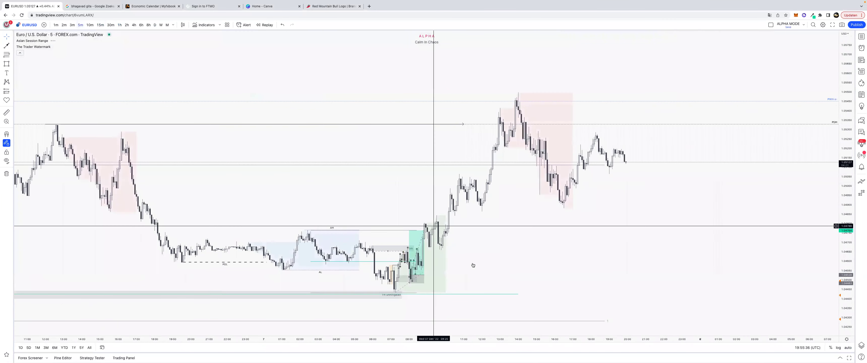
drag(440, 341, 489, 339)
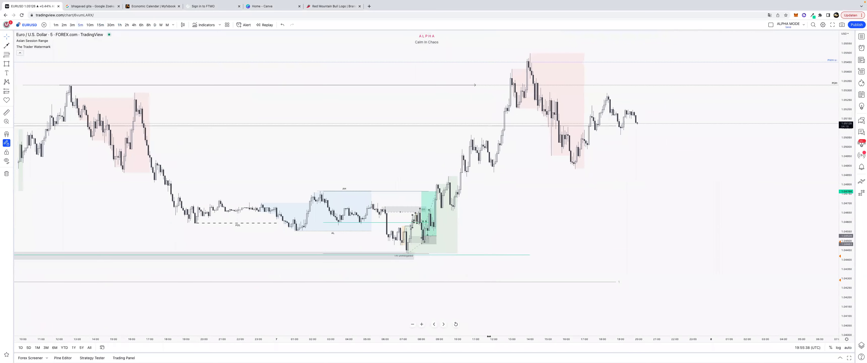
mouse_move(475, 233)
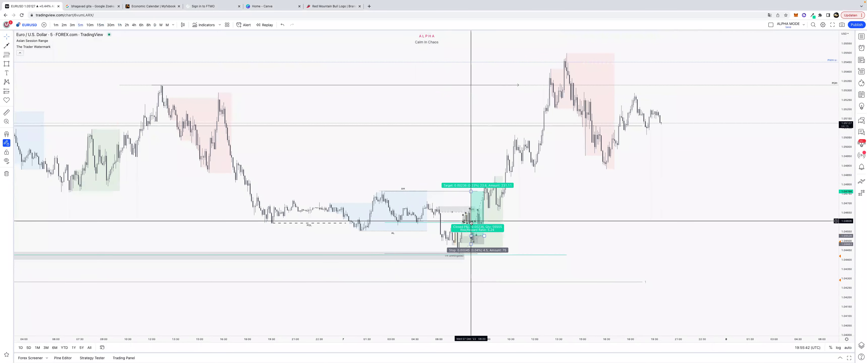
click(432, 333)
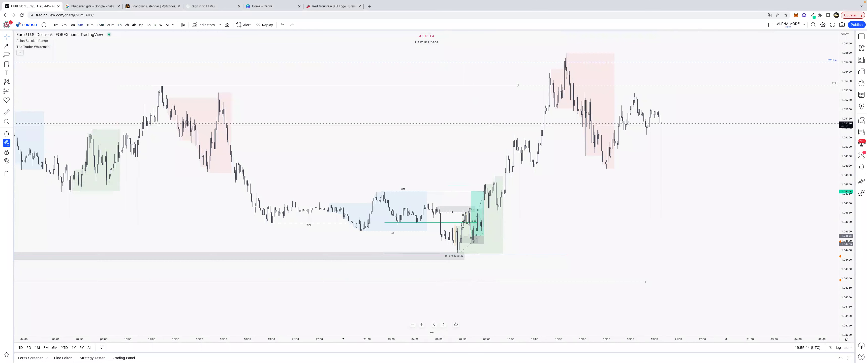
drag(446, 341, 437, 340)
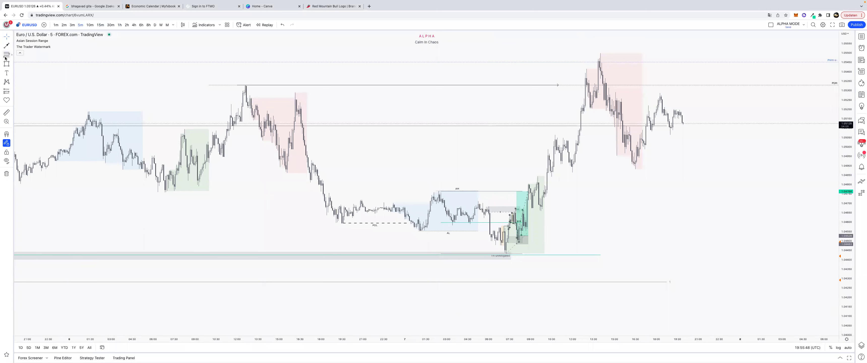
- Draw a Fibonacci retracement from the late Asian session price down to the London session lows, and remove it
click(472, 201)
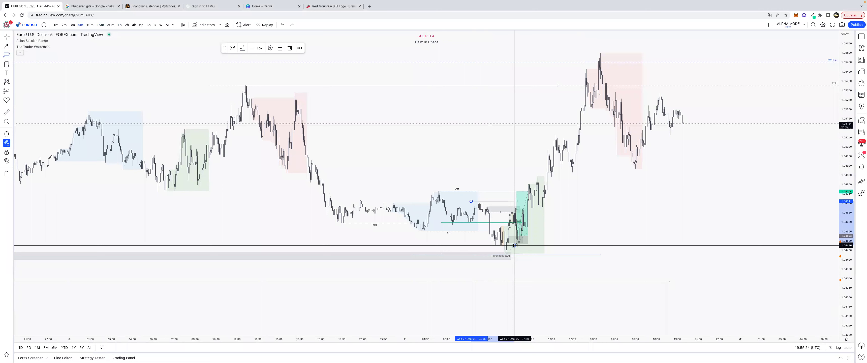
click(478, 201)
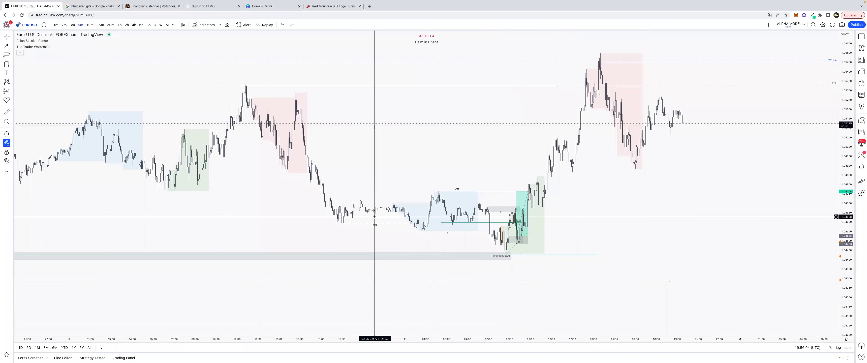
- Switch to the 1-minute timeframe and enlarge the chart around the Asian range and the long position
click(56, 25)
scroll(821, 199, up, 3)
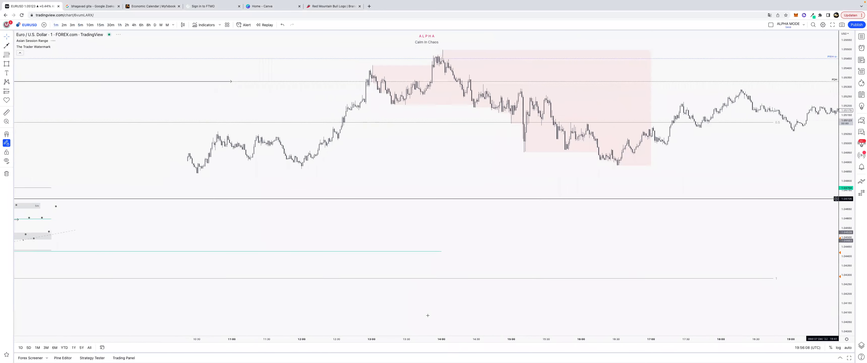
drag(538, 337, 593, 308)
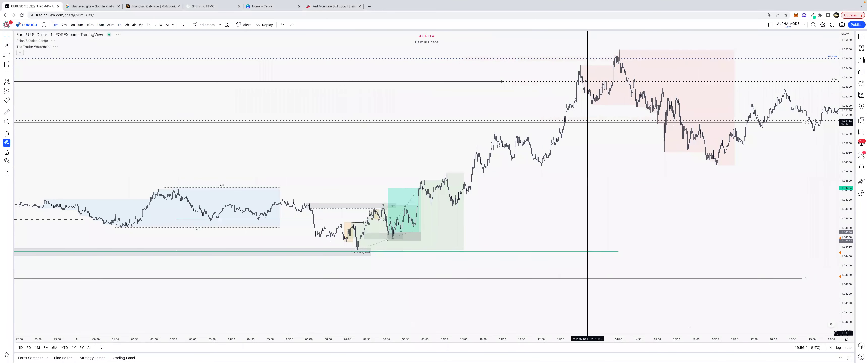
drag(846, 299, 846, 192)
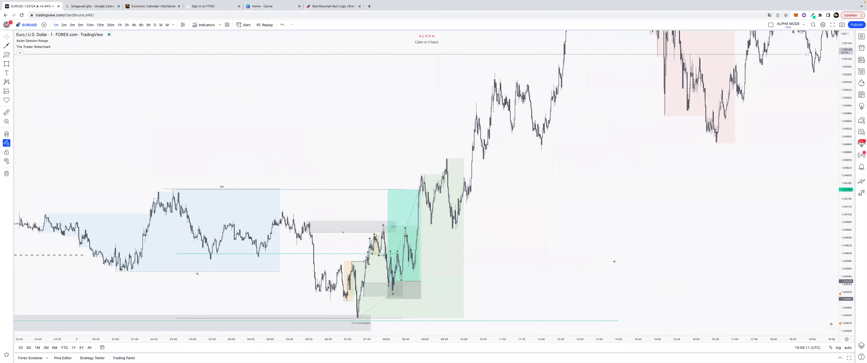
drag(633, 255, 784, 212)
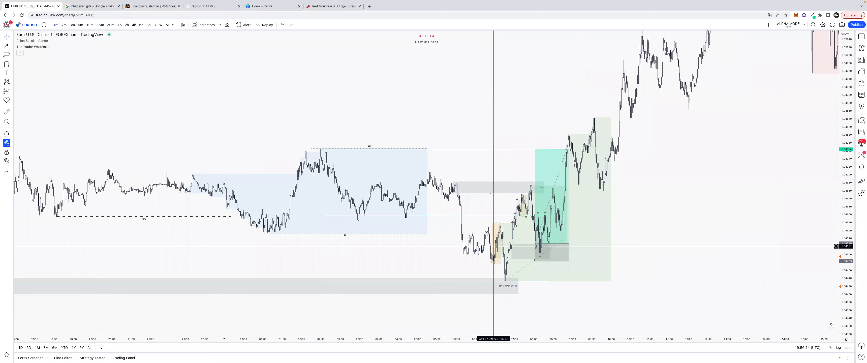
- On the 5-minute timeframe, start a replay in the 2 December New York session, and examine the grey zone's origin on the 1-minute chart
click(498, 223)
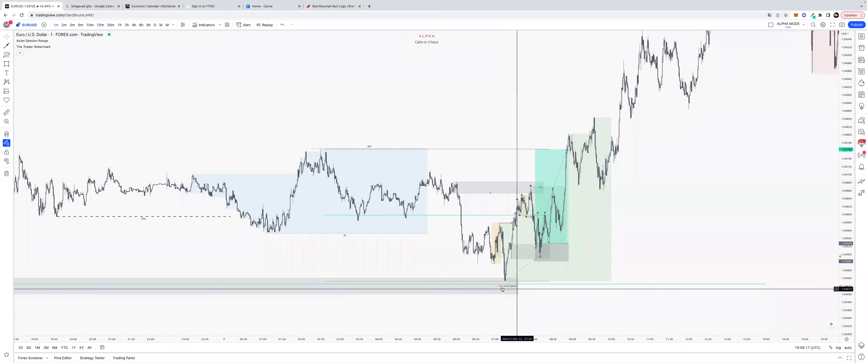
click(490, 275)
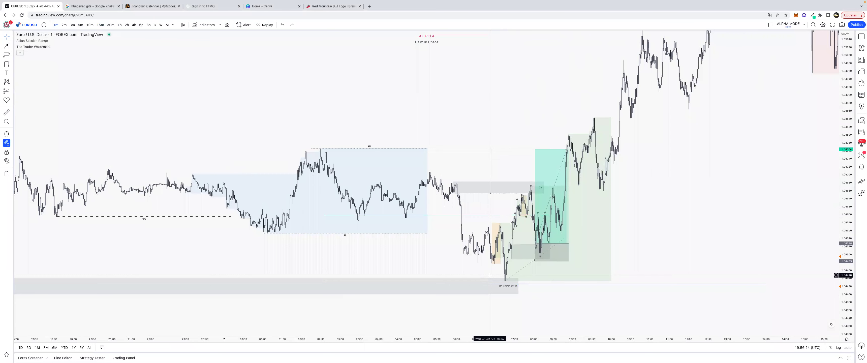
click(80, 25)
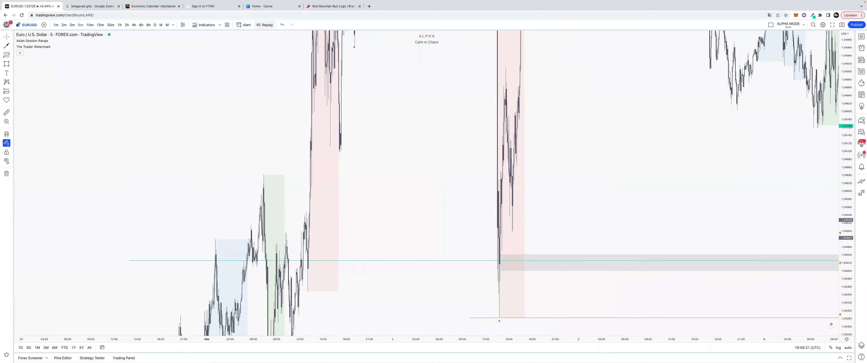
click(265, 25)
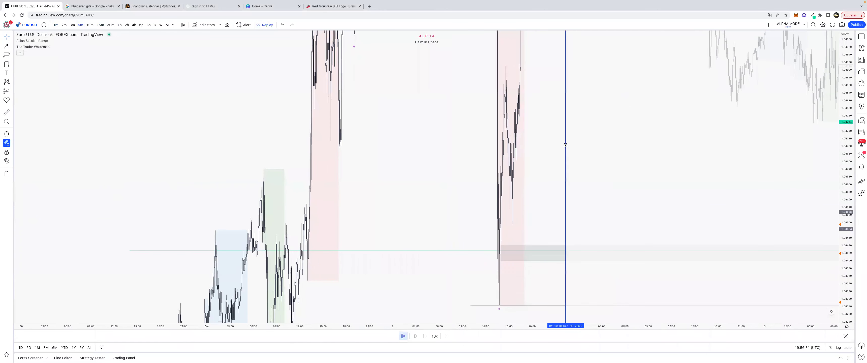
click(522, 158)
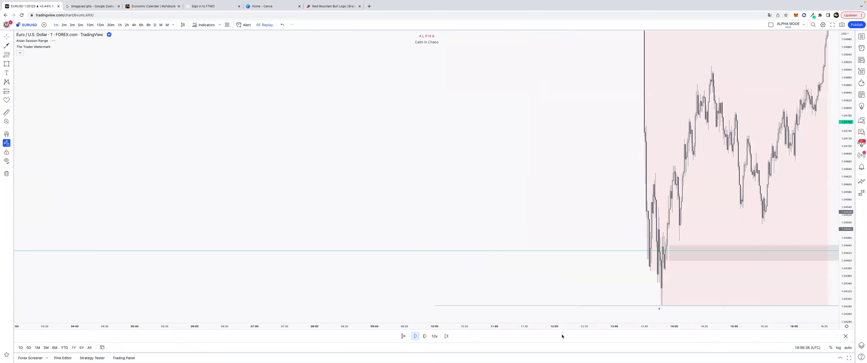
drag(762, 325, 561, 322)
drag(449, 253, 444, 253)
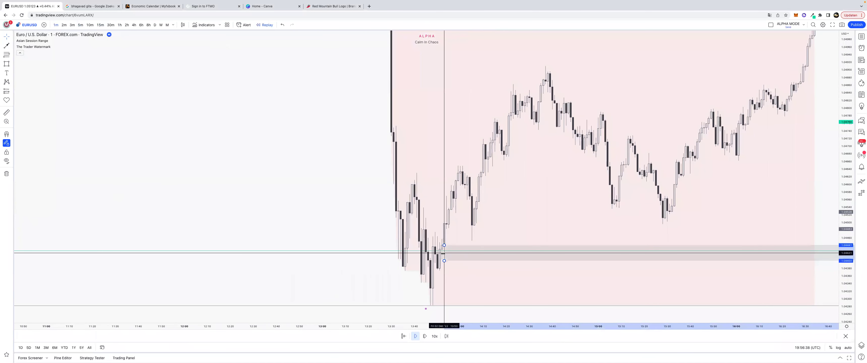
click(511, 203)
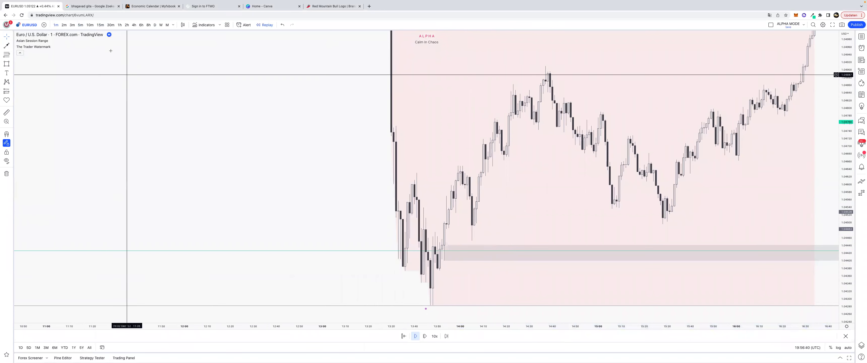
- Exit the chart replay and return to the 7 December Asian session range and long position
click(267, 25)
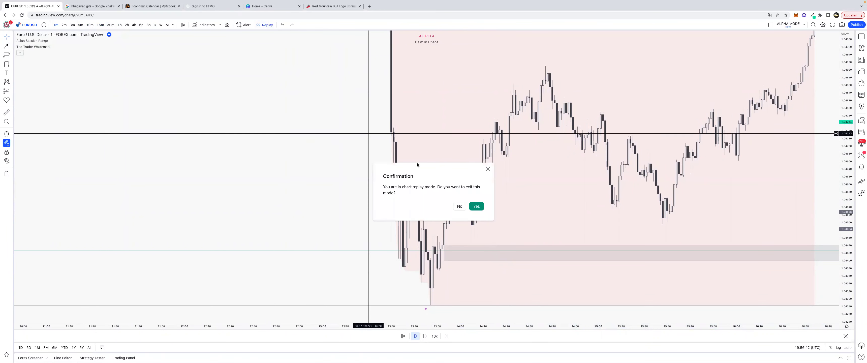
click(476, 206)
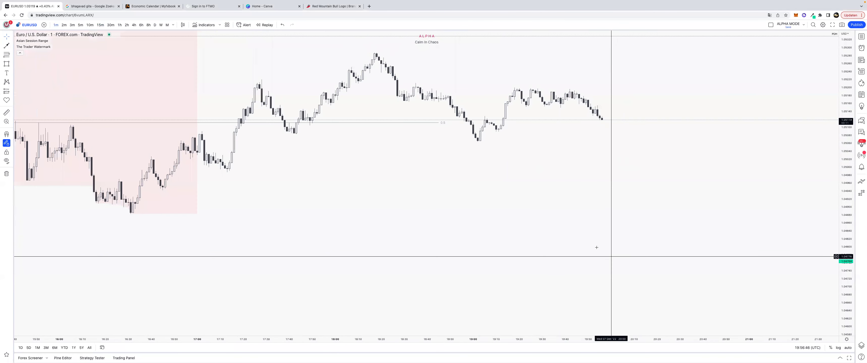
drag(417, 340, 568, 339)
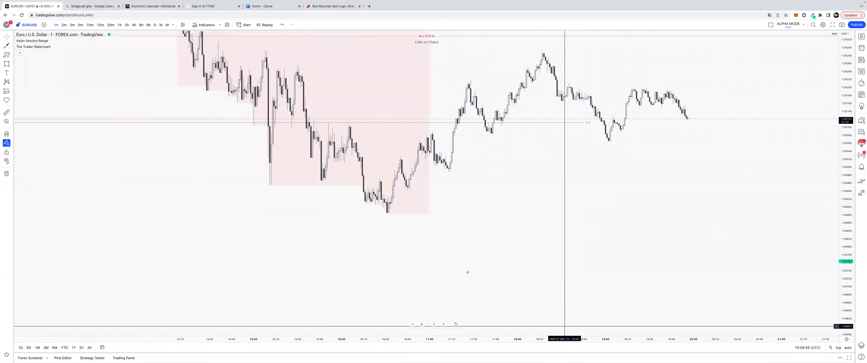
drag(371, 241, 680, 243)
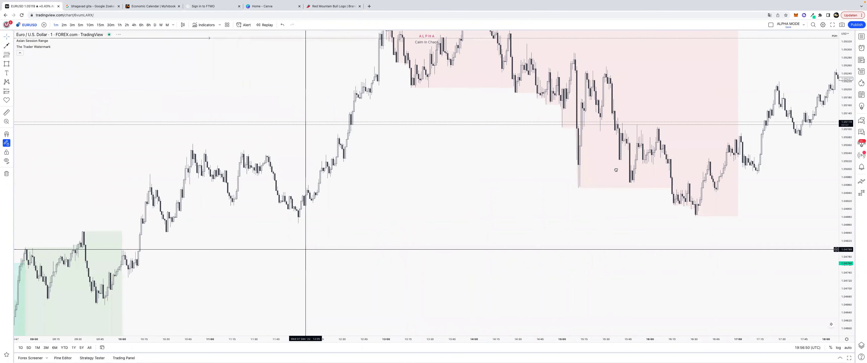
drag(330, 247, 622, 169)
scroll(546, 320, down, 5)
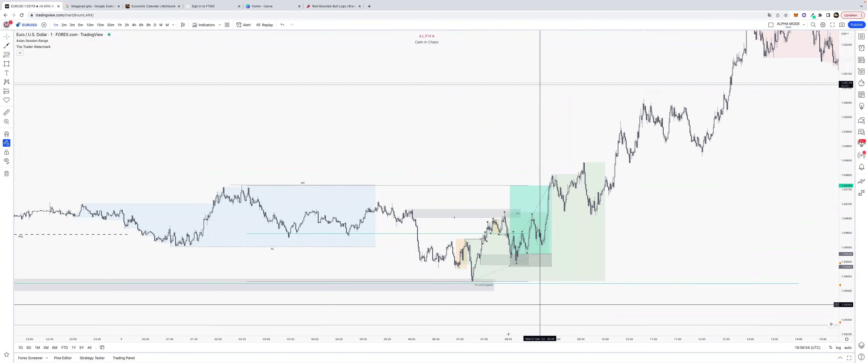
- Draw a trend line from the price peak at the end of the Asian session down to the start of the upper grey zone
drag(505, 338, 637, 327)
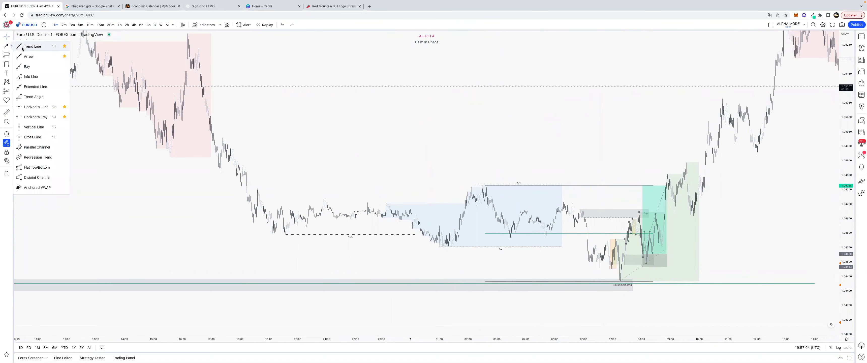
click(23, 47)
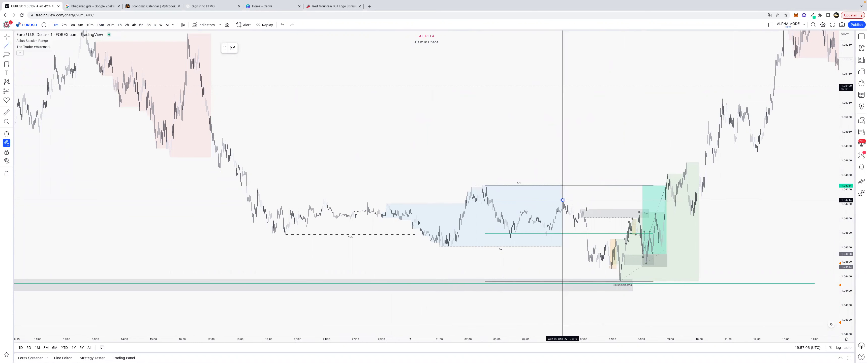
click(563, 200)
click(588, 210)
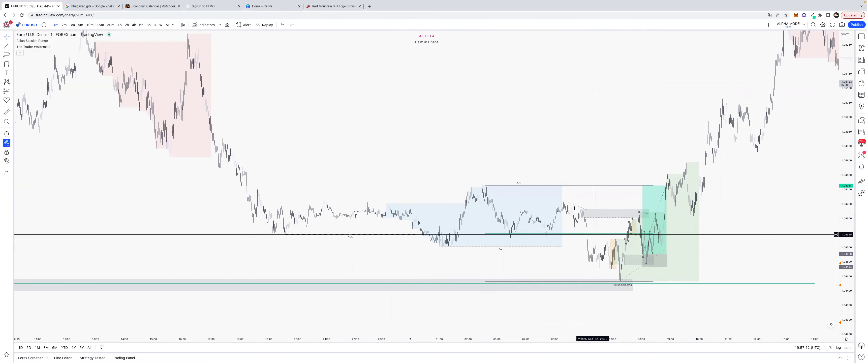
click(645, 217)
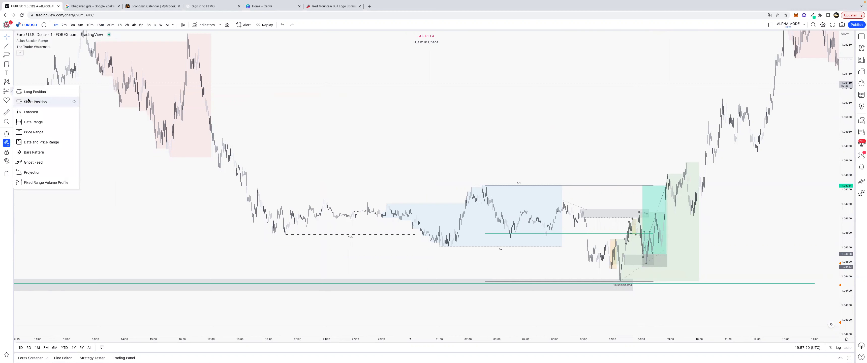
- Place a short position at the upper grey zone, with its stop just above entry and its target at the lower entry zone, and delete it
click(35, 102)
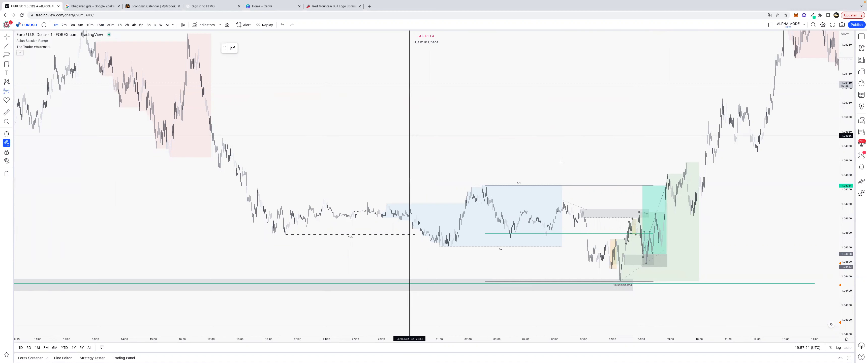
click(657, 219)
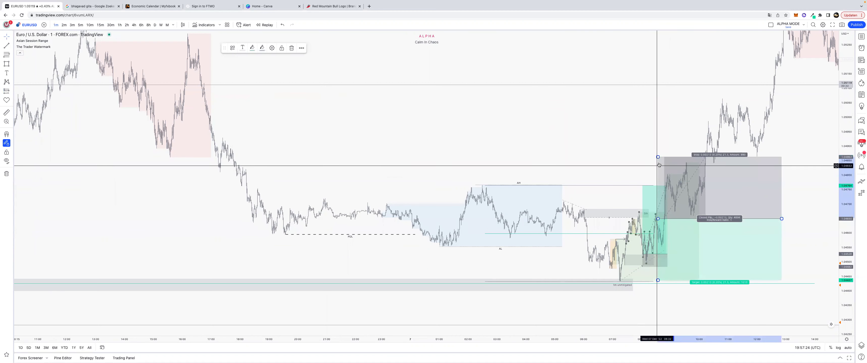
drag(658, 157, 657, 211)
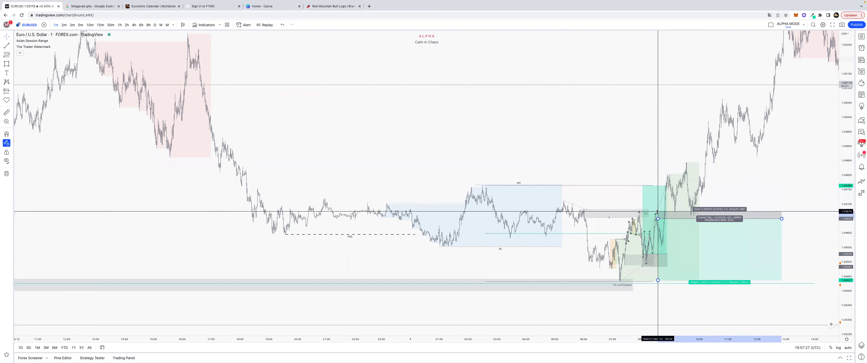
drag(656, 277, 658, 265)
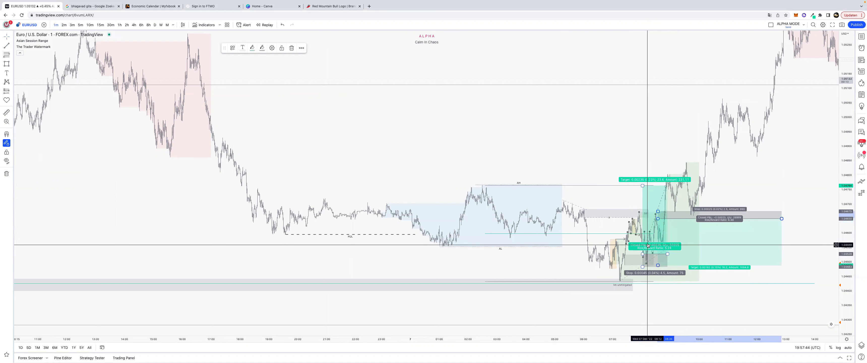
key(Delete)
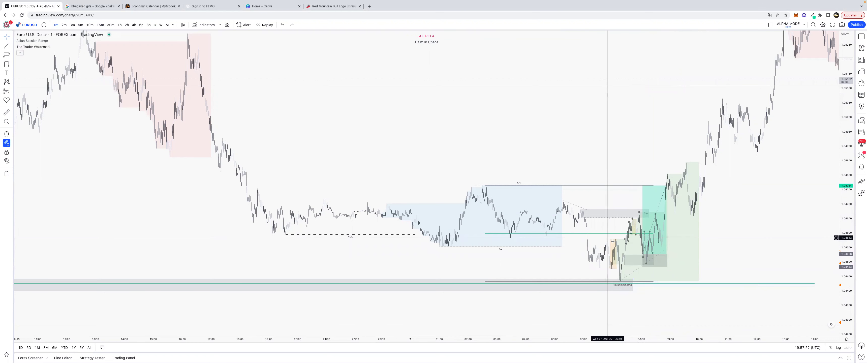
- Extend the long position's target up to the line at the previous day's high, and delete the position
click(631, 211)
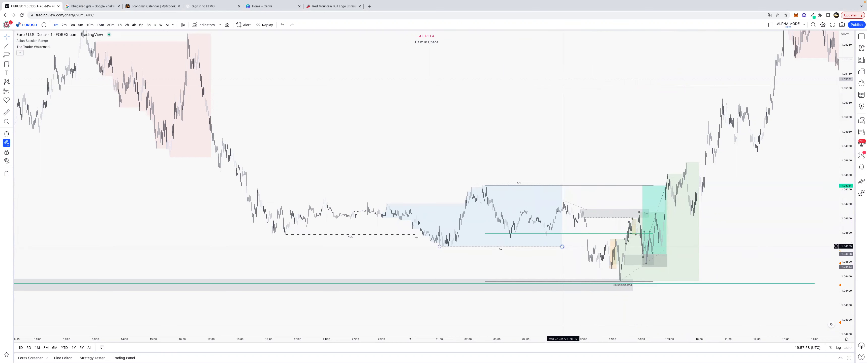
drag(527, 336, 630, 335)
drag(786, 167, 624, 94)
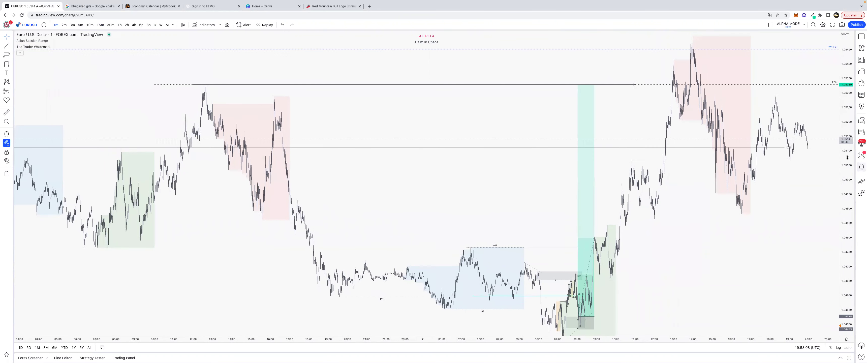
drag(848, 158, 847, 182)
click(592, 158)
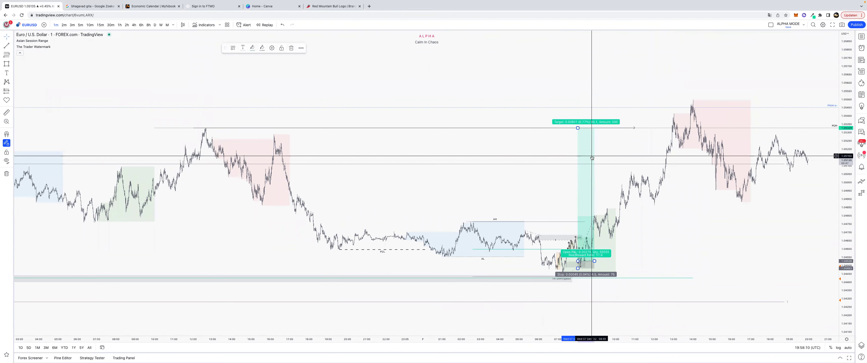
key(Delete)
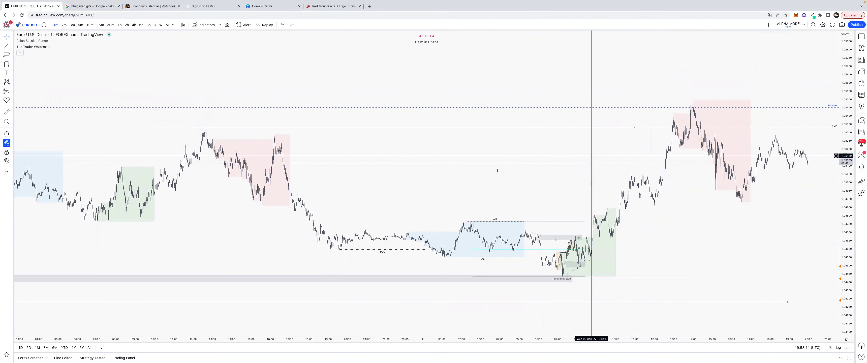
- Examine the early December swings on the 5-minute timeframe, and return to the 1-minute timeframe to inspect the 7 December New York session
click(80, 25)
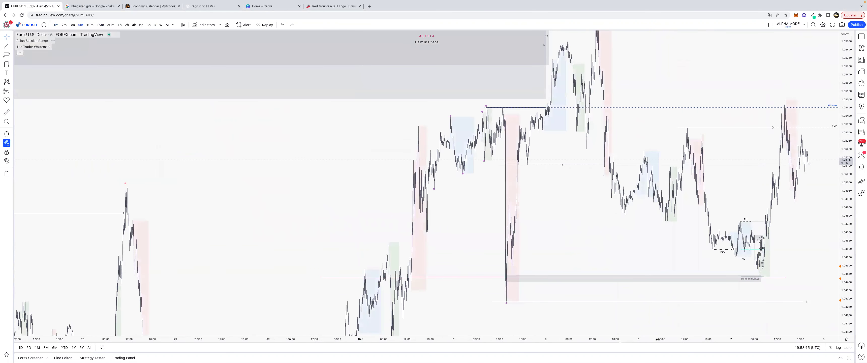
drag(658, 339, 586, 339)
drag(724, 257, 649, 270)
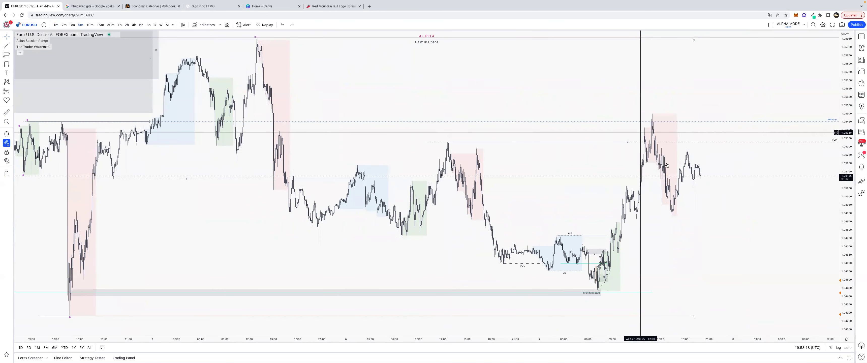
click(55, 25)
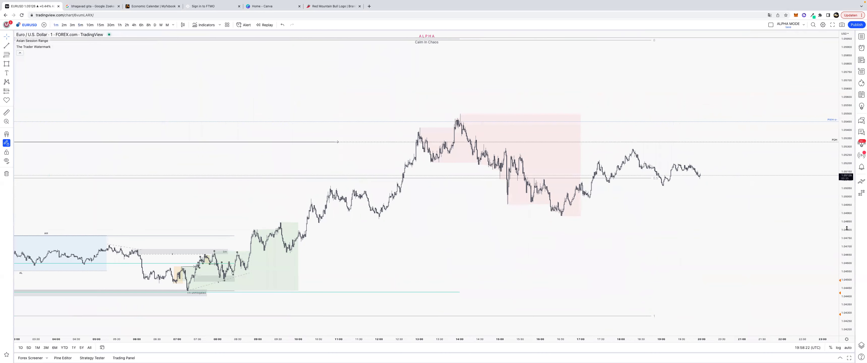
drag(845, 245, 844, 167)
drag(724, 206, 724, 246)
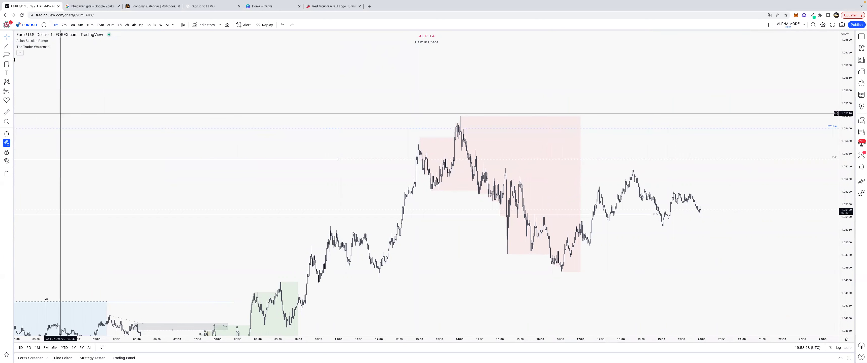
- Draw a Fibonacci retracement from the New York session high down to the session's first sharp low level, and delete it
click(6, 55)
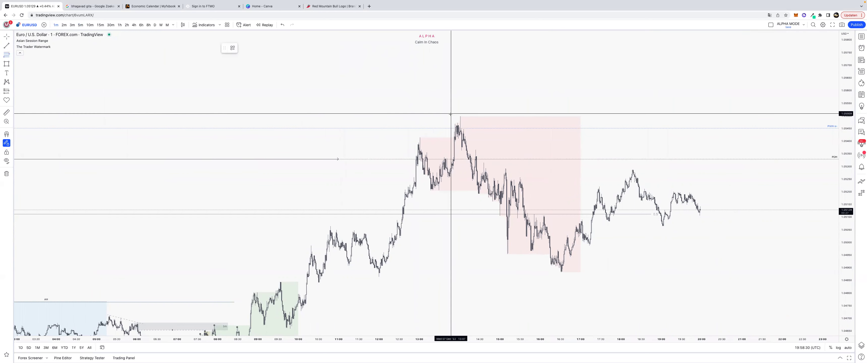
drag(451, 117, 549, 254)
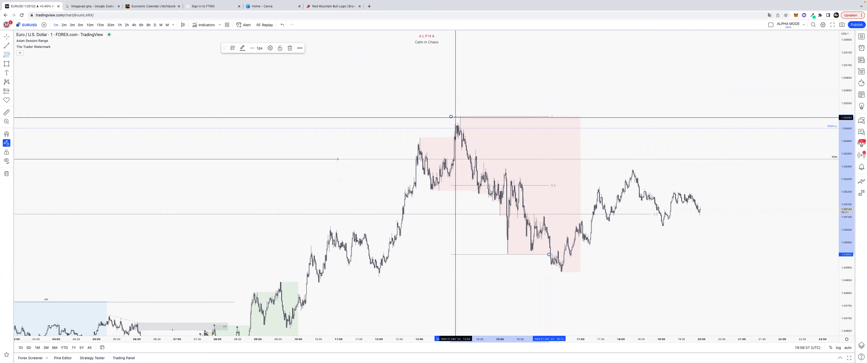
key(Delete)
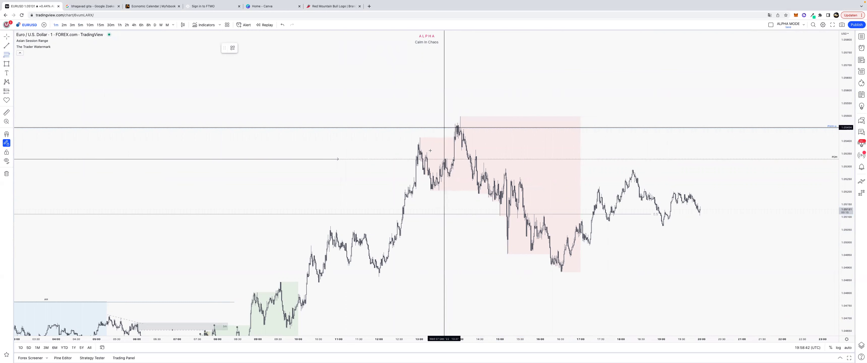
- Draw another Fibonacci retracement from the New York session high down to the long horizontal 0.5 line, and remove it
click(459, 116)
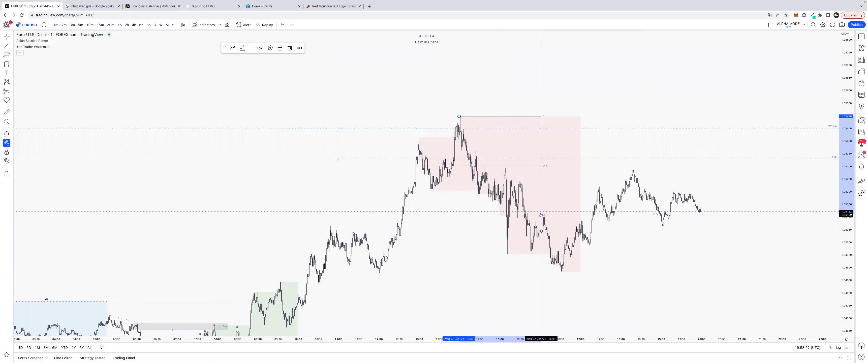
scroll(541, 215, up, 1)
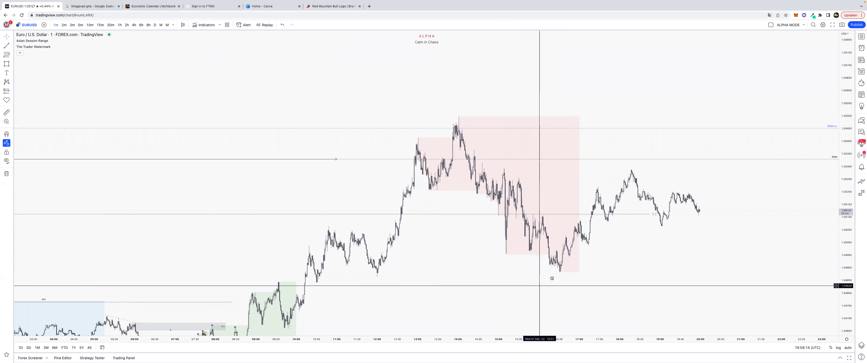
drag(539, 286, 552, 278)
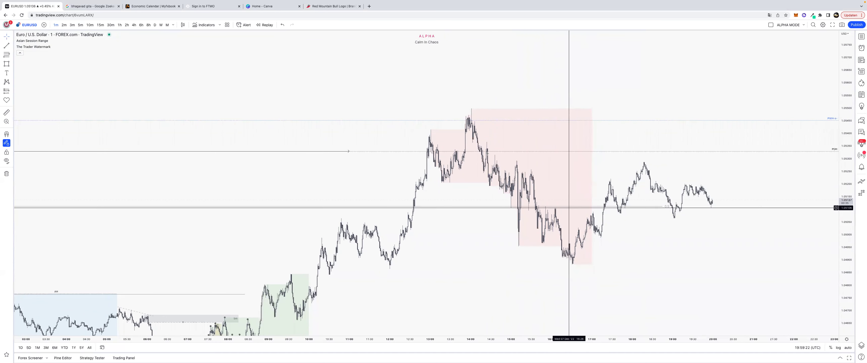
- Switch to the 15-minute timeframe and delete the old entry drawings around the 7 December London session low
click(80, 25)
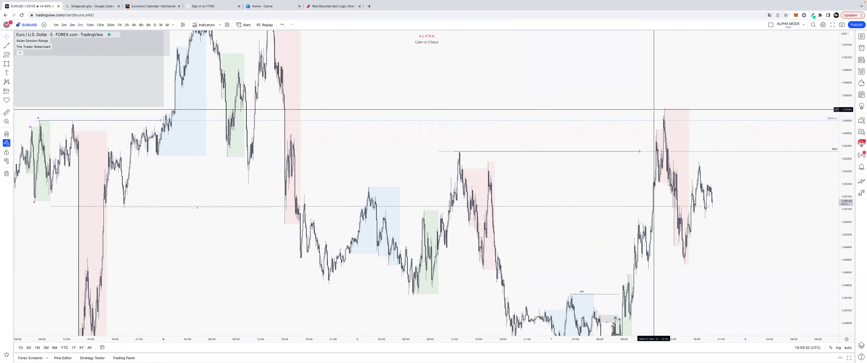
click(100, 25)
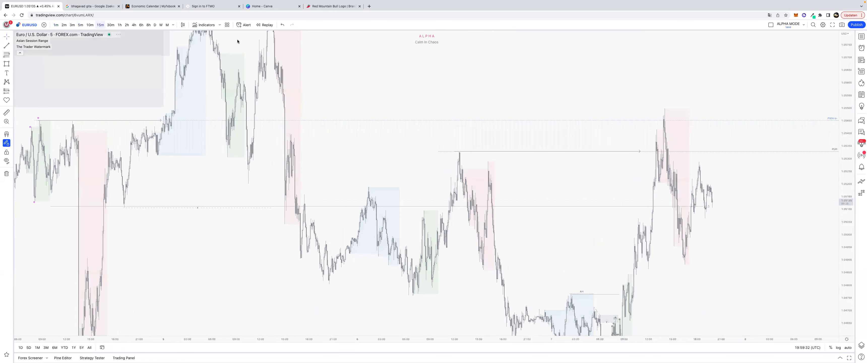
double_click(844, 238)
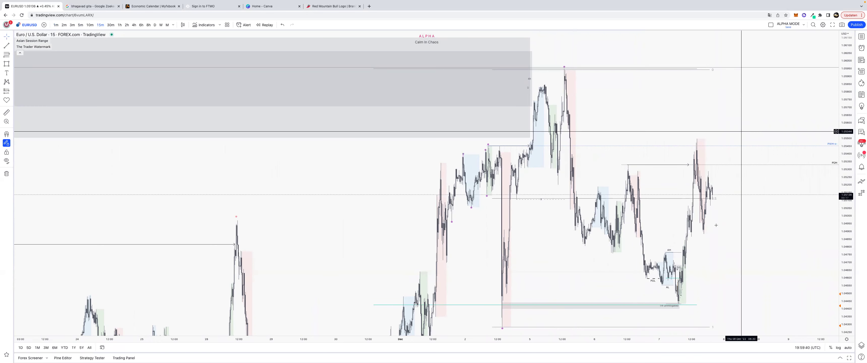
scroll(609, 329, up, 5)
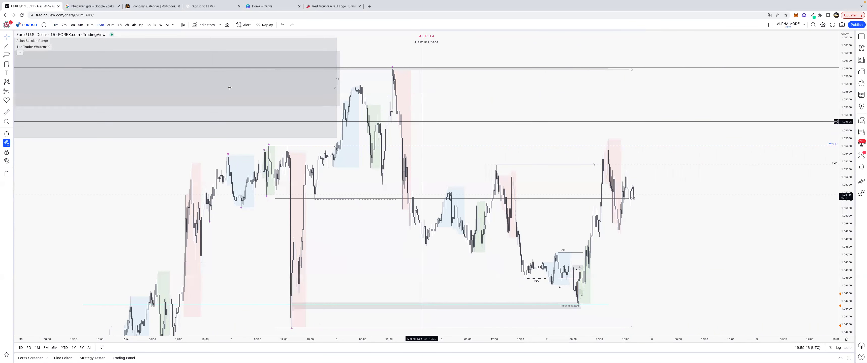
click(10, 56)
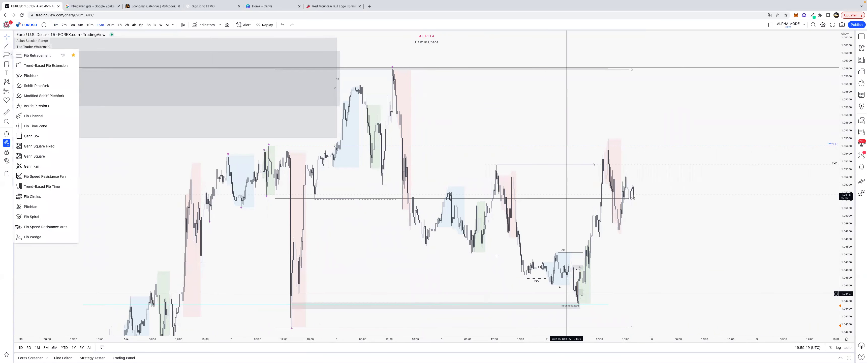
right_click(519, 241)
click(584, 221)
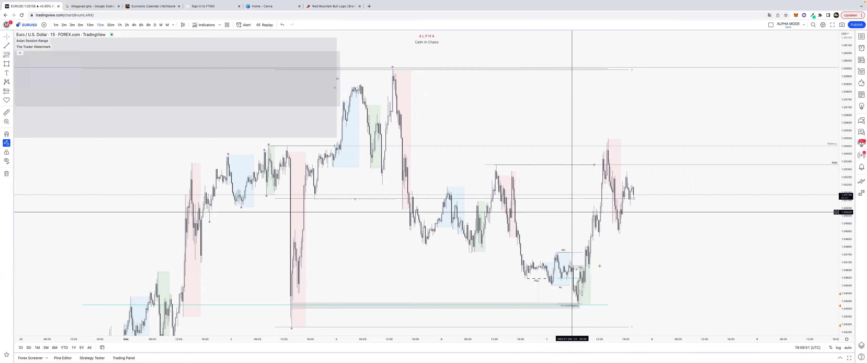
drag(575, 260, 598, 287)
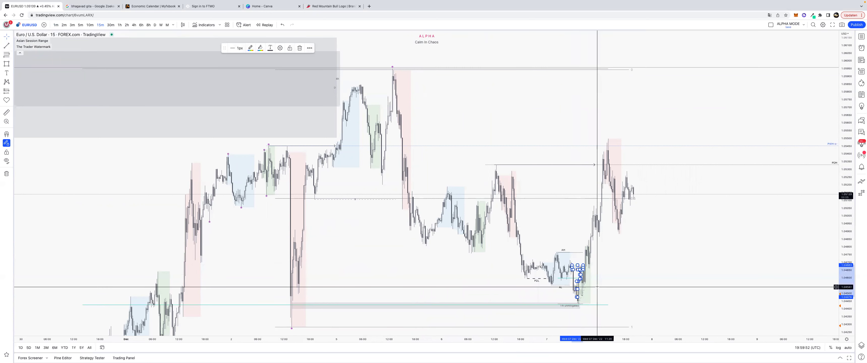
key(Delete)
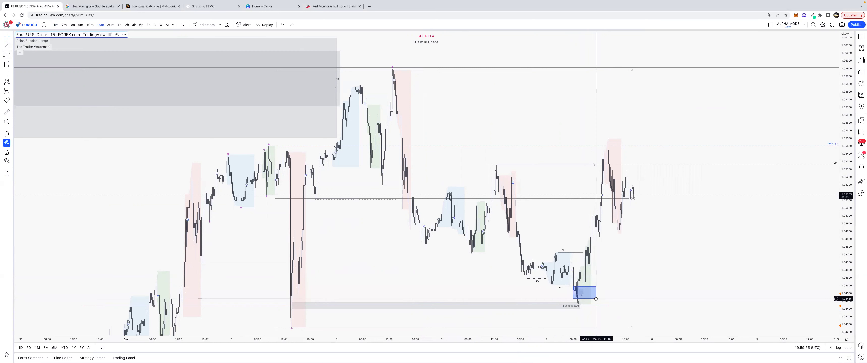
click(596, 298)
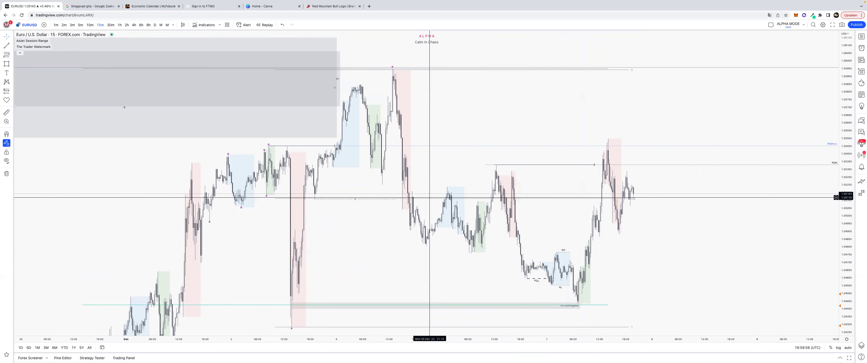
- Draw a Fibonacci retracement from the 7 December London session low up to the New York session high
click(11, 55)
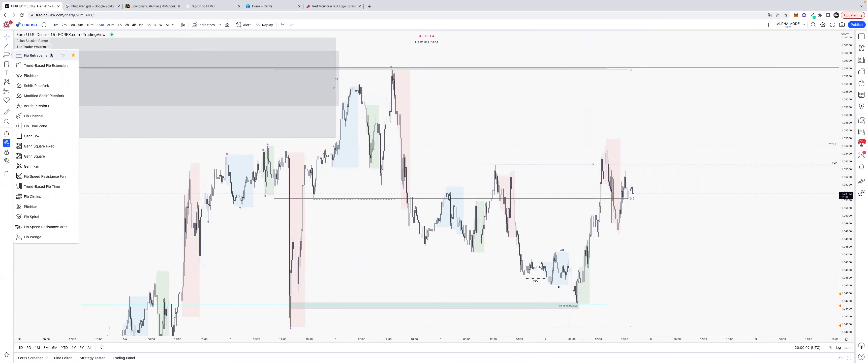
click(41, 56)
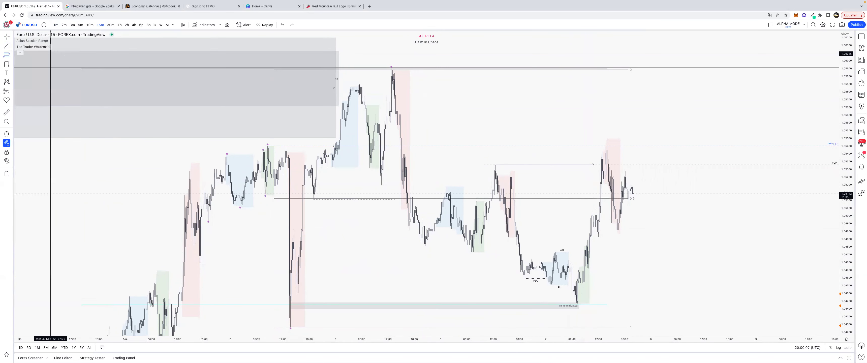
click(578, 303)
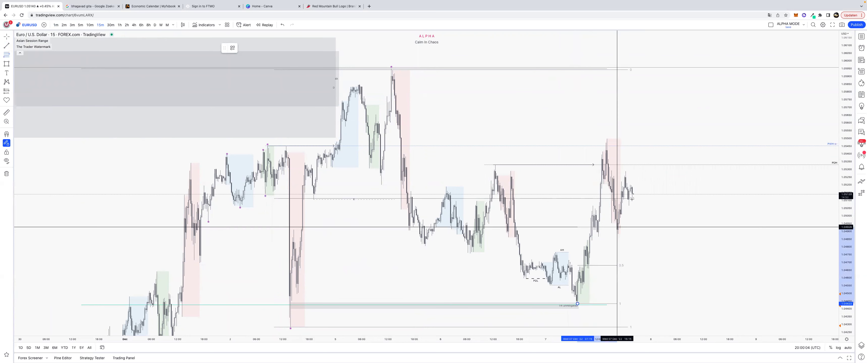
click(654, 139)
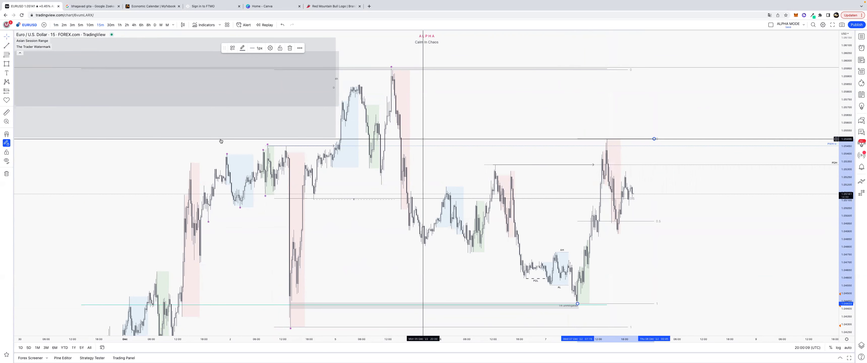
- Draw a short horizontal trend line just beneath the 7 December New York session low and apply a saved line template to it
click(7, 47)
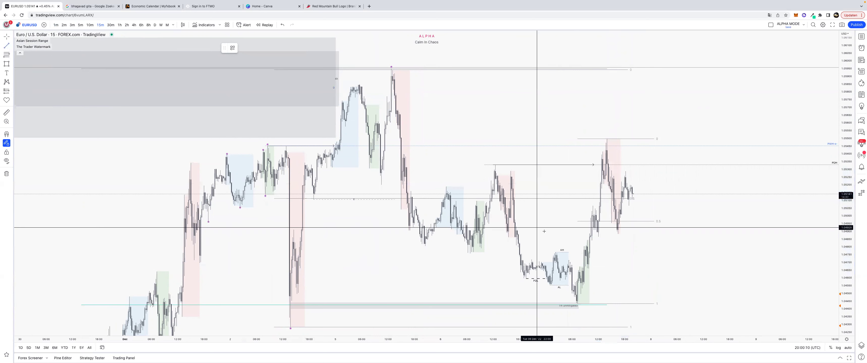
key(super)
click(592, 240)
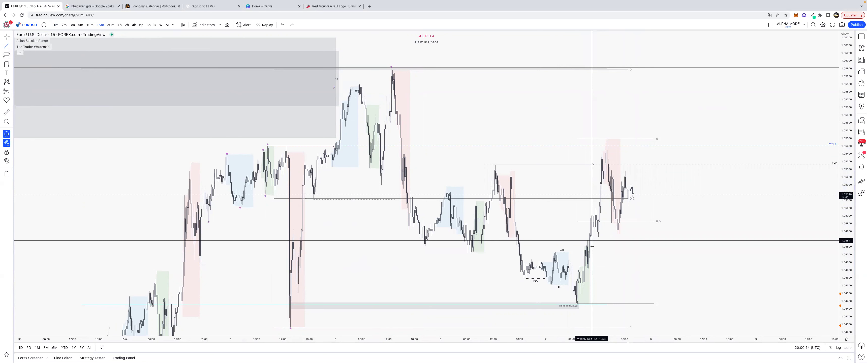
click(625, 241)
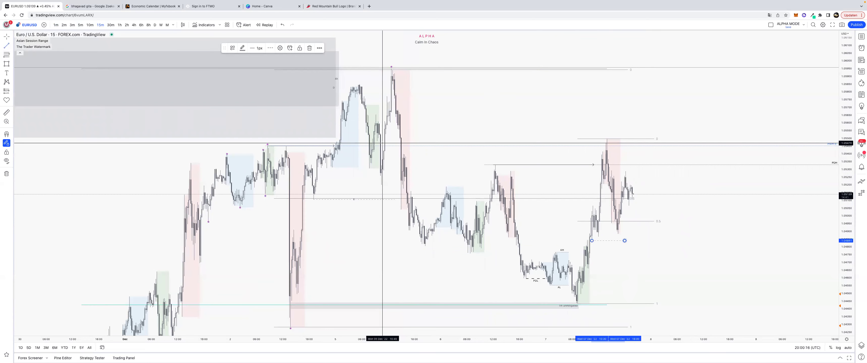
click(233, 48)
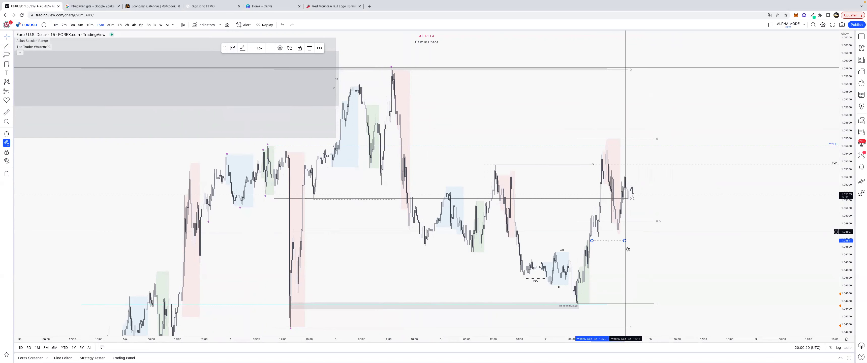
click(627, 255)
- Draw a rectangle marking the price zone below the dotted line, starting at the 7 December London rally and reaching past the current price
drag(612, 339, 499, 340)
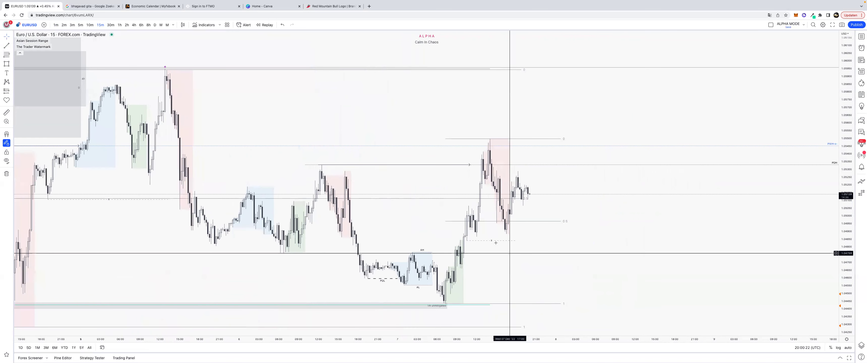
click(120, 25)
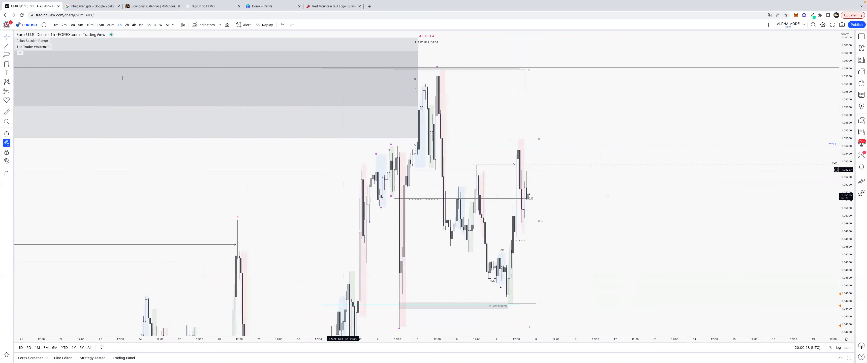
click(100, 25)
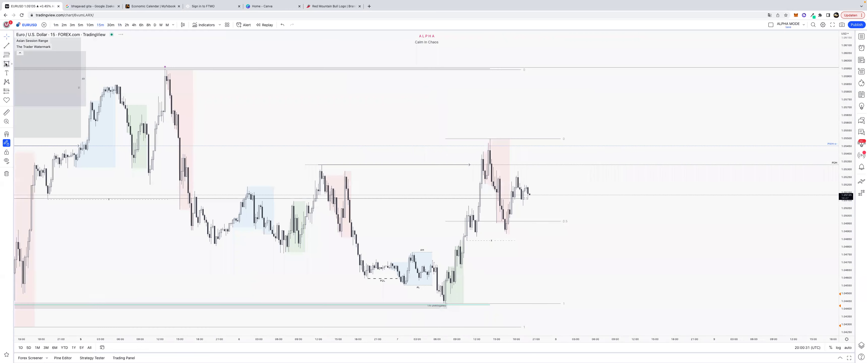
key(super)
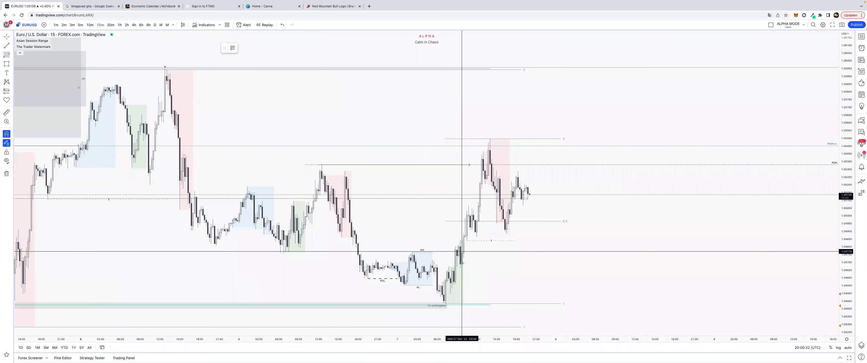
super+click(463, 276)
drag(463, 260, 560, 251)
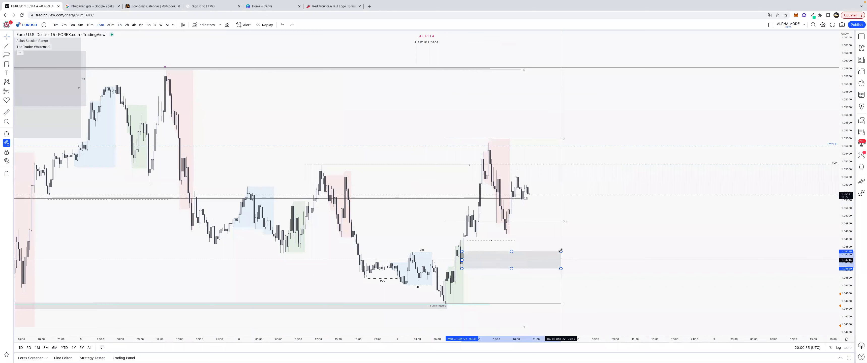
- Check the new rectangle on the 30-minute and 1-hour timeframes and try raising its top edge to the dotted line
click(110, 25)
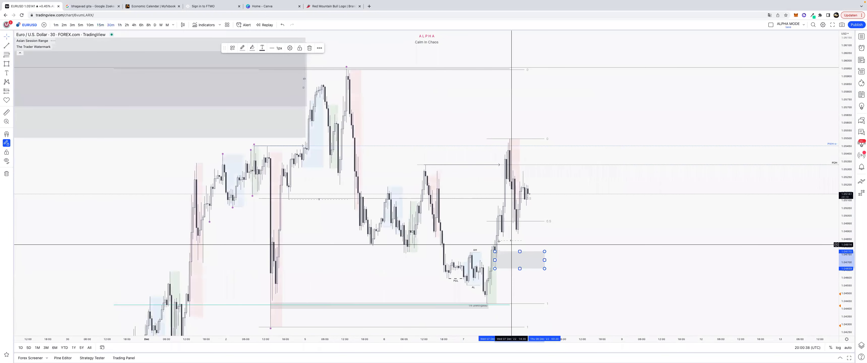
click(508, 237)
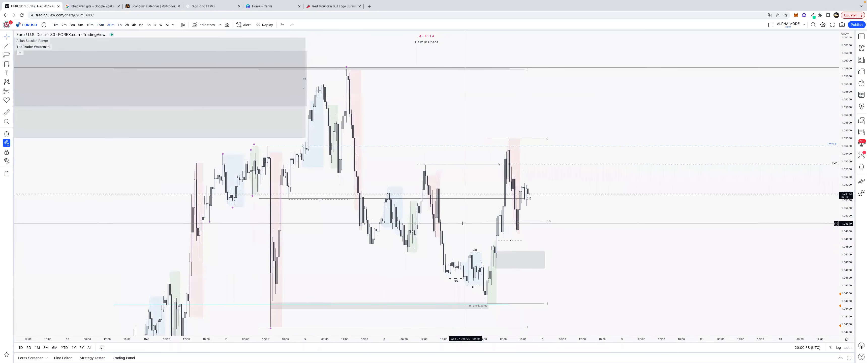
click(120, 25)
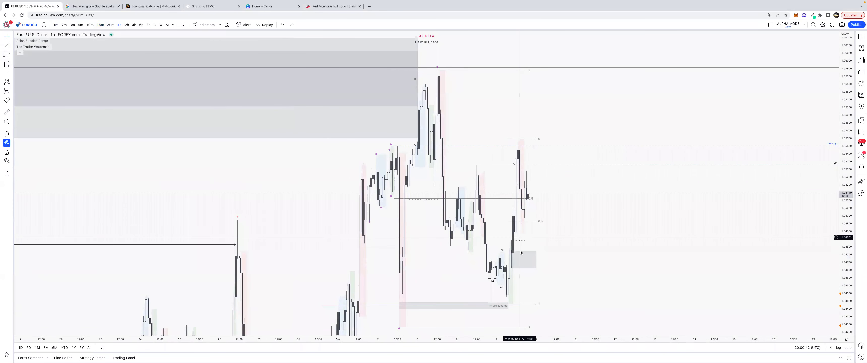
click(511, 252)
drag(512, 252, 511, 239)
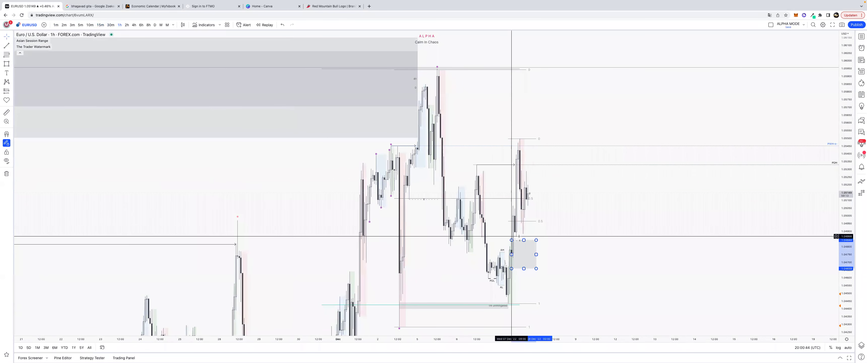
key(ctrl+z)
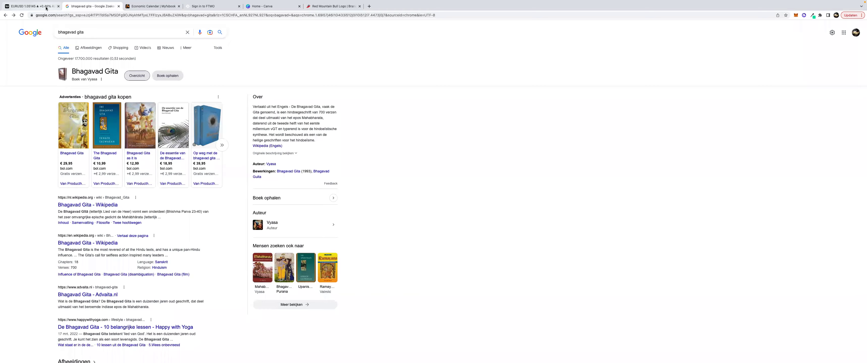
- Return to the EURUSD chart on the 15-minute timeframe and label the new rectangle 15m
click(46, 8)
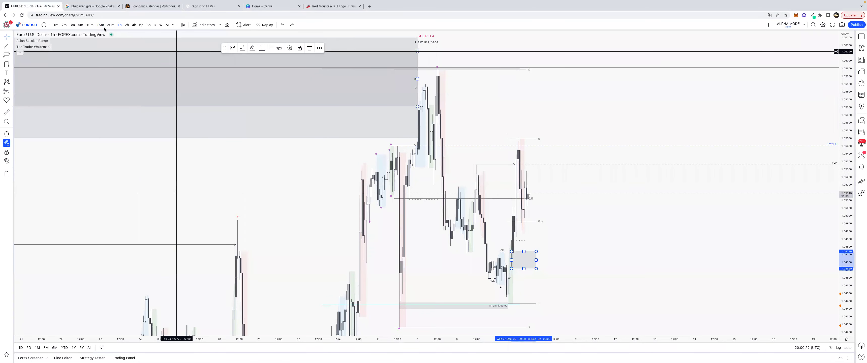
click(102, 26)
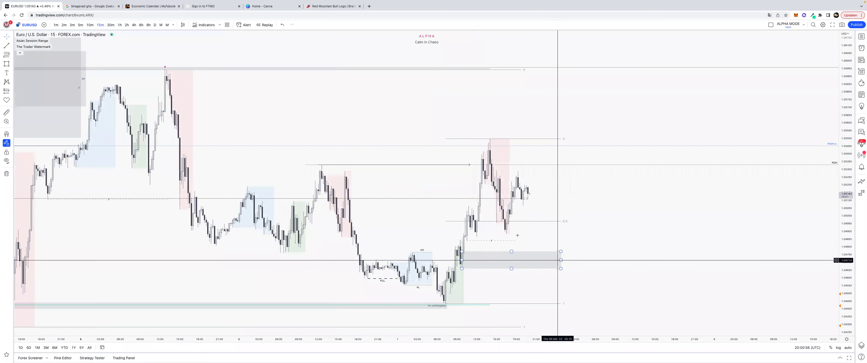
double_click(558, 260)
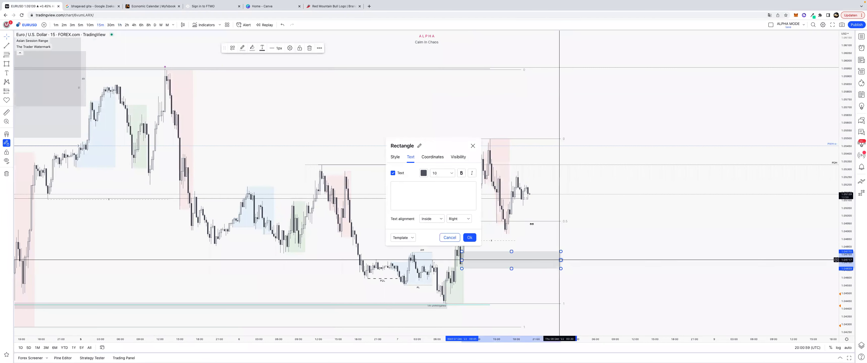
click(470, 238)
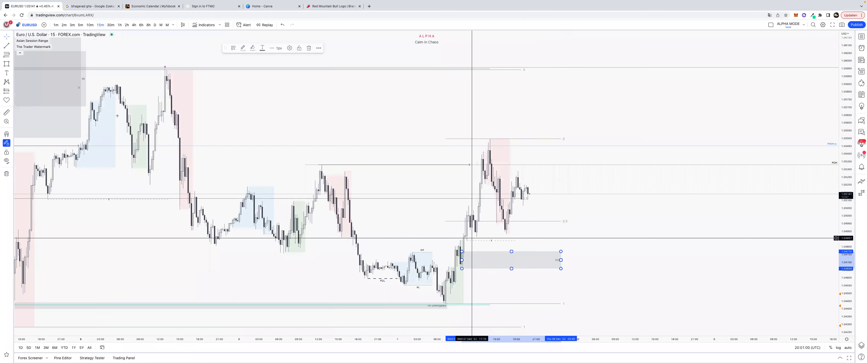
- Try a projected price path zigzagging down from the current price into the 15m zone and rallying upward, and delete it
click(11, 73)
click(11, 55)
click(12, 64)
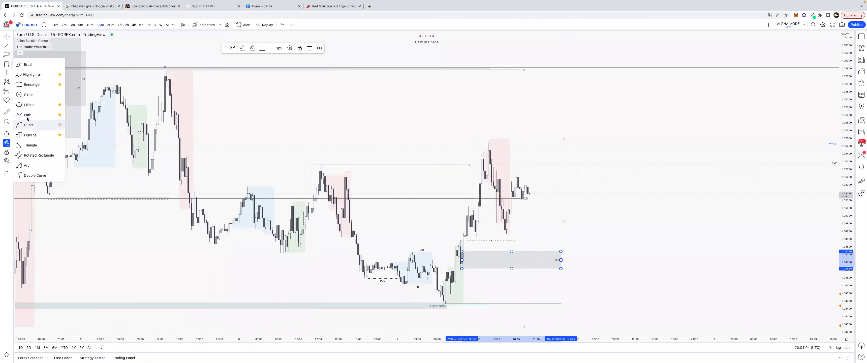
click(28, 116)
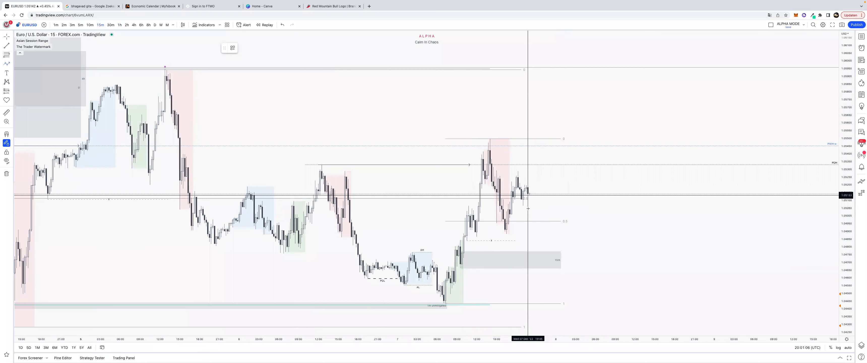
click(528, 195)
click(529, 228)
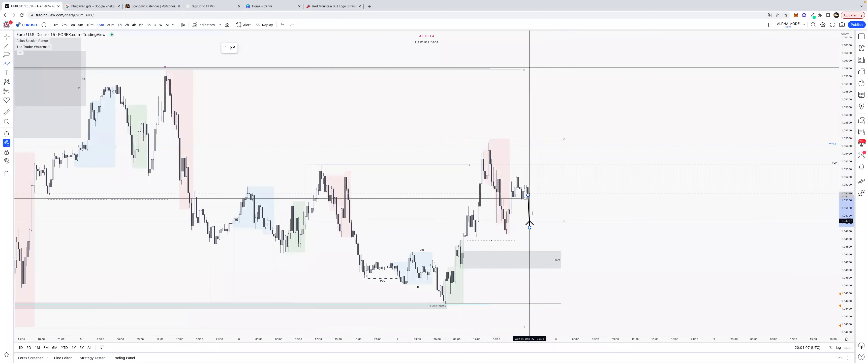
click(538, 206)
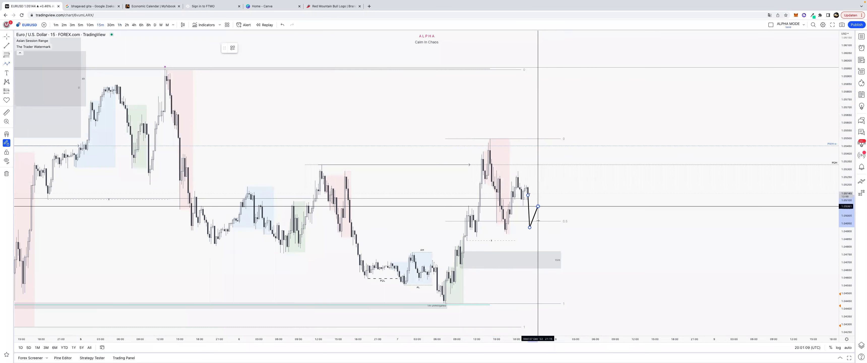
click(540, 236)
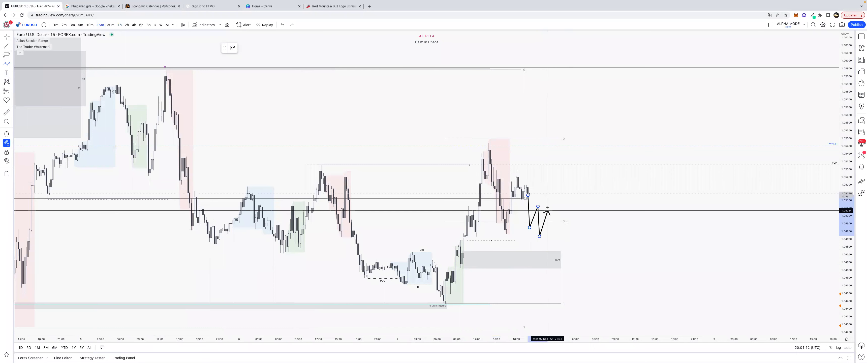
click(548, 244)
click(553, 225)
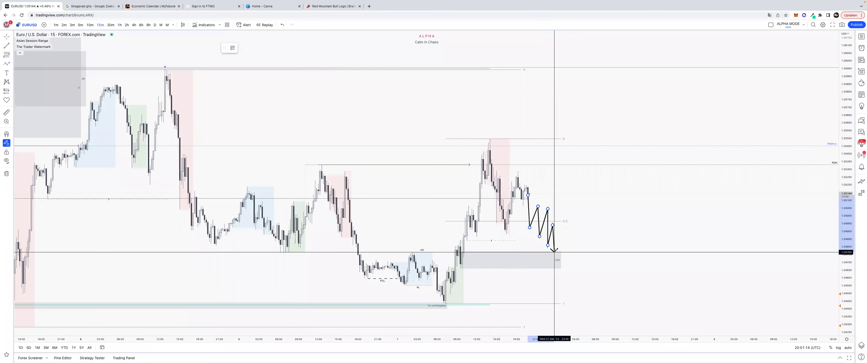
click(555, 253)
click(563, 215)
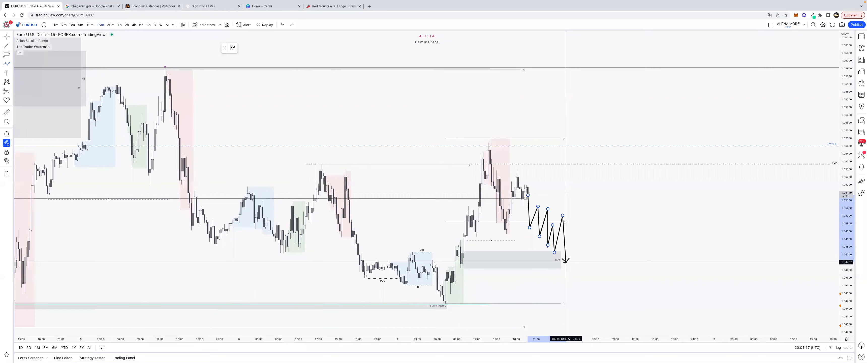
click(566, 262)
click(573, 209)
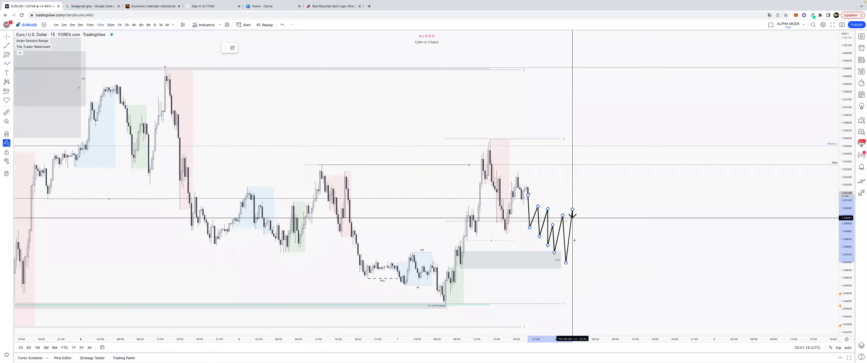
click(578, 249)
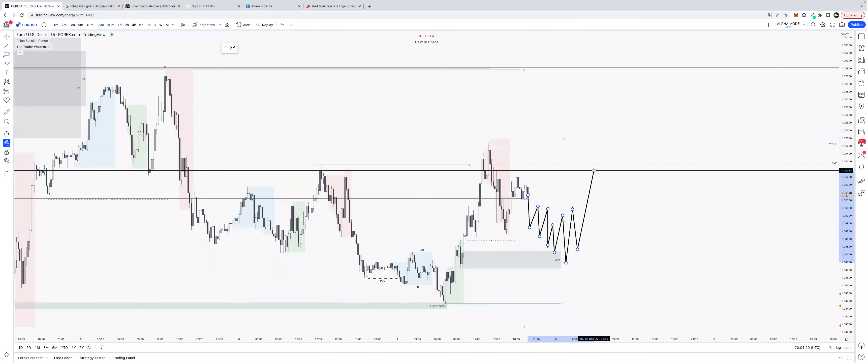
double_click(594, 170)
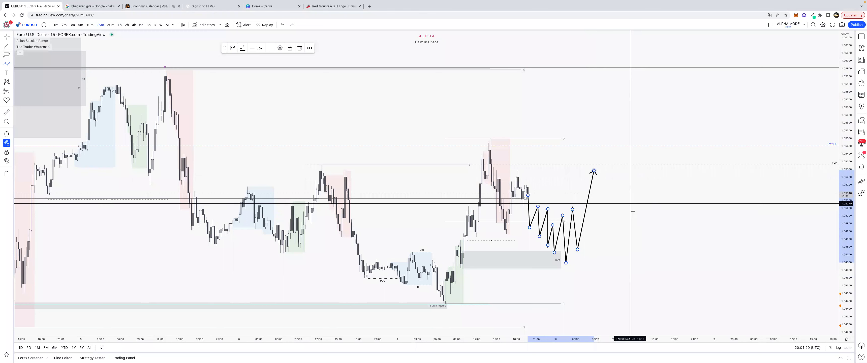
click(574, 212)
key(Delete)
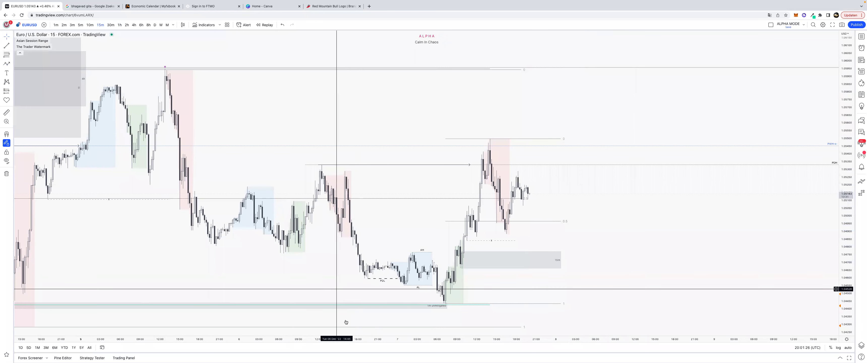
- Draw a path from the current price that dips and moves sideways in a tight zigzag around the 0.5 retracement level
scroll(524, 301, down, 5)
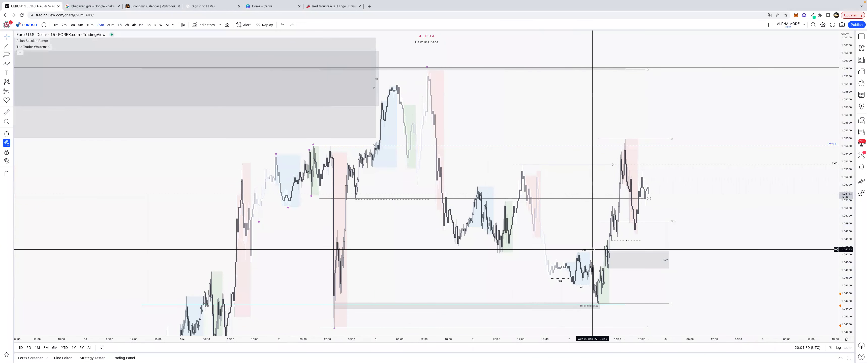
drag(838, 259, 839, 308)
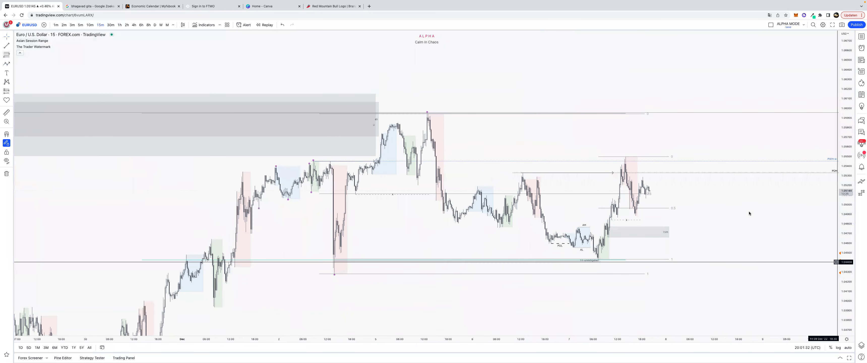
drag(708, 196, 615, 186)
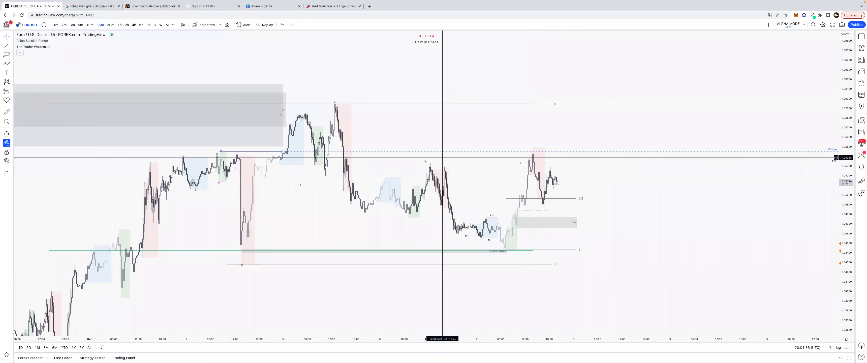
click(507, 249)
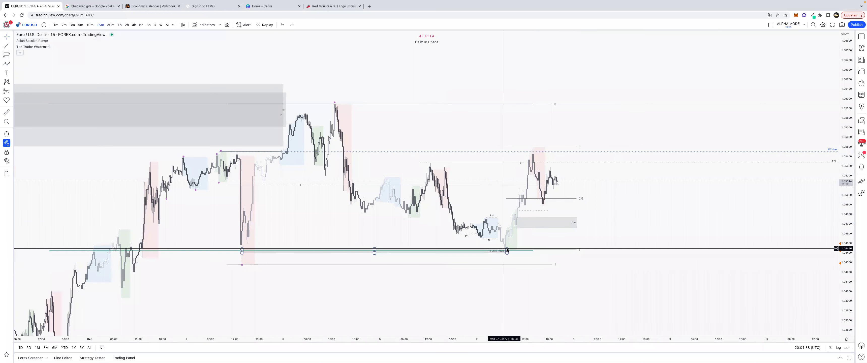
click(488, 295)
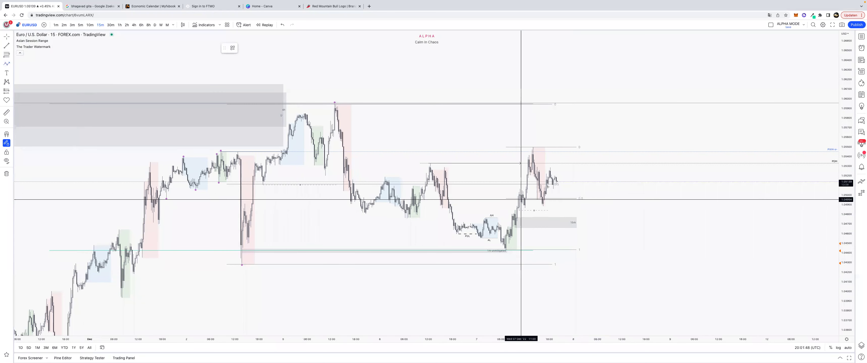
click(557, 187)
click(560, 198)
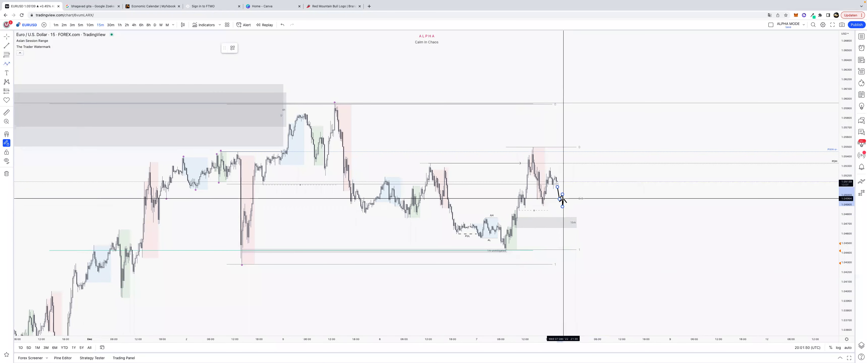
click(564, 199)
click(567, 207)
click(569, 195)
click(571, 210)
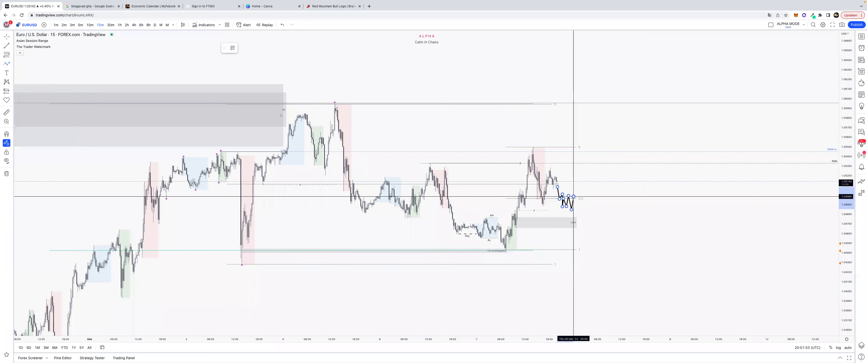
click(574, 196)
click(575, 212)
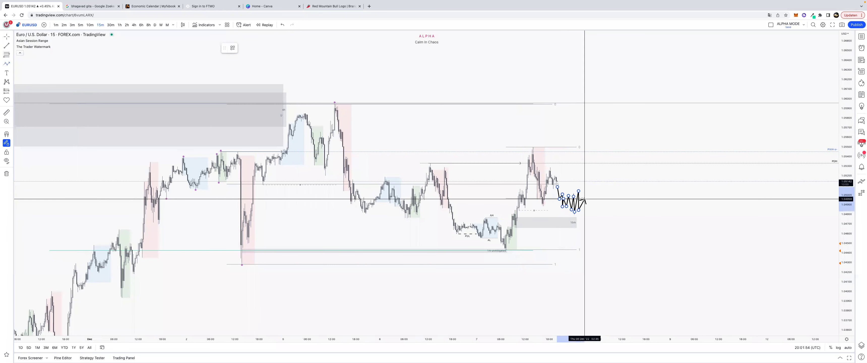
click(591, 194)
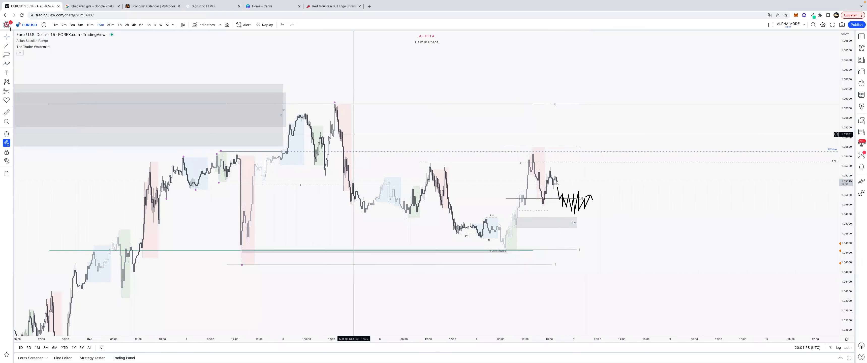
- Mark the projected consolidation's low and high with short horizontal dotted trend lines
key(Escape)
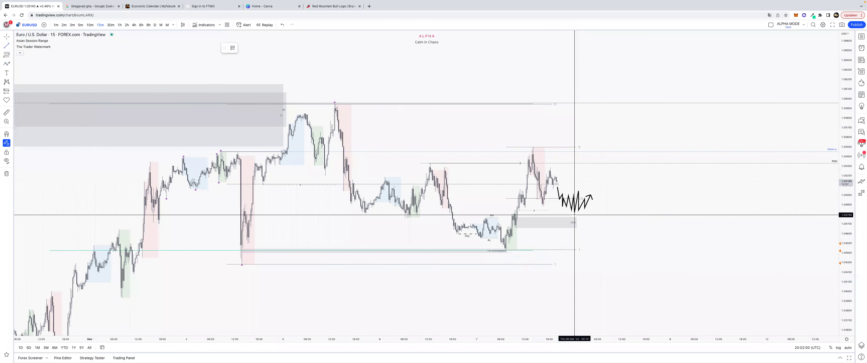
click(593, 214)
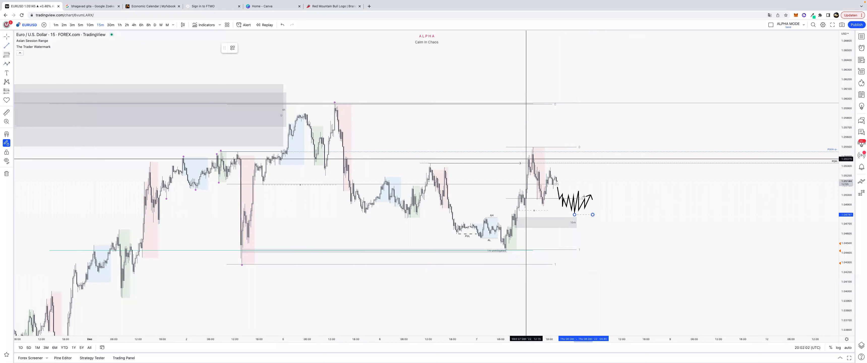
click(598, 190)
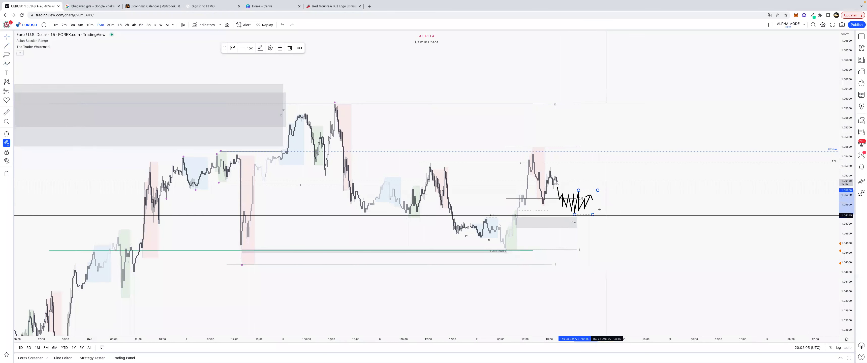
- Draw a second path from the end of the consolidation, dropping to the 15m zone's price level and rallying above the current price
click(7, 64)
click(591, 197)
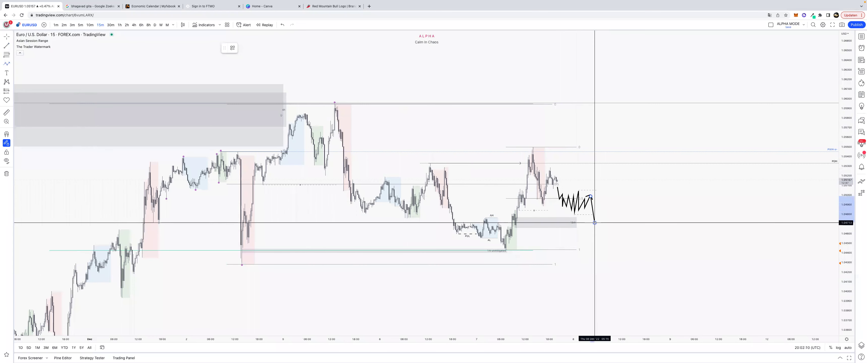
click(594, 223)
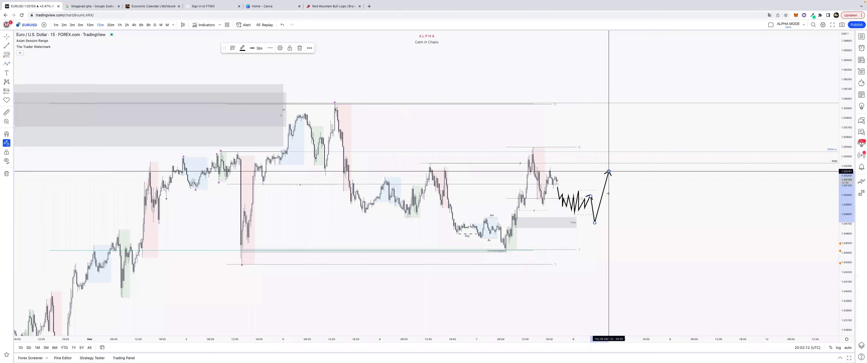
double_click(609, 171)
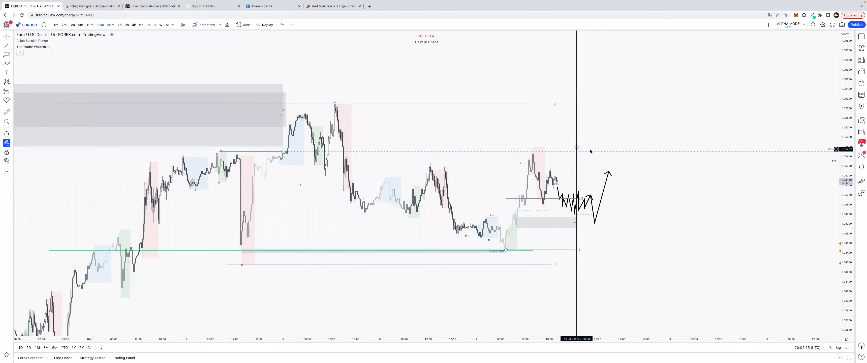
- Switch the EURUSD chart to the 5-minute timeframe
click(556, 222)
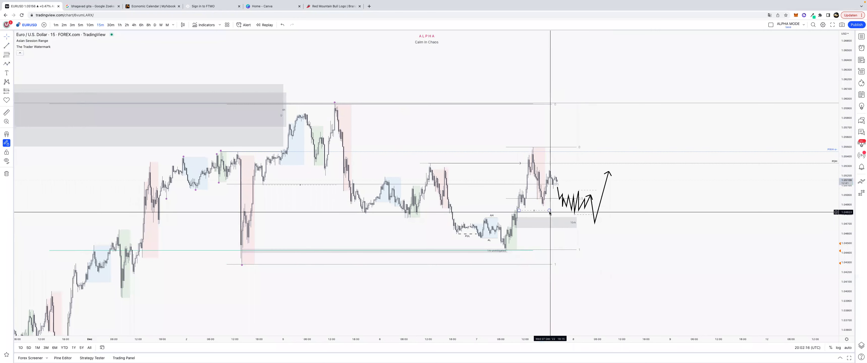
click(544, 234)
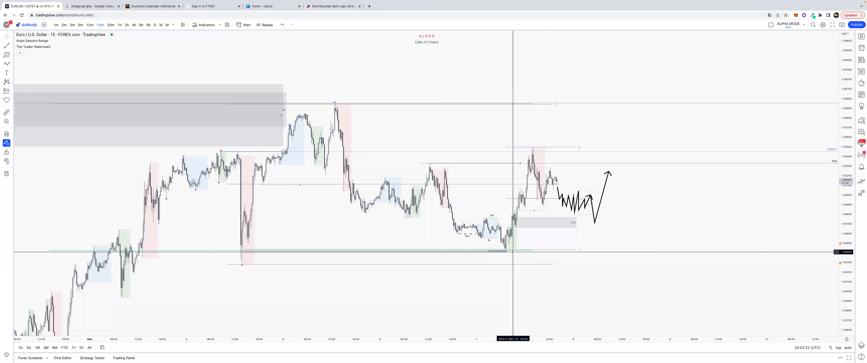
click(572, 224)
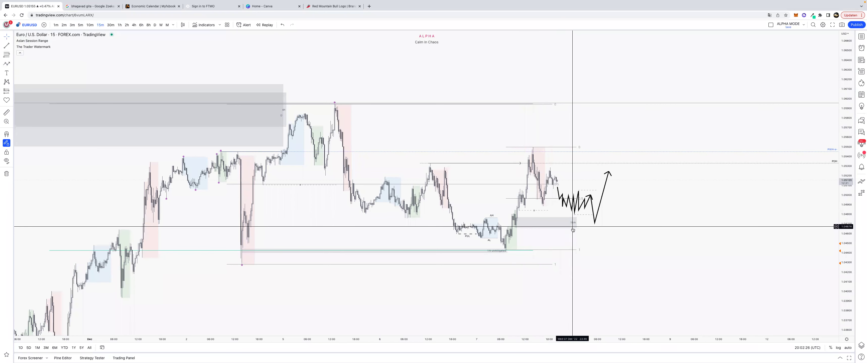
key(5)
key(Return)
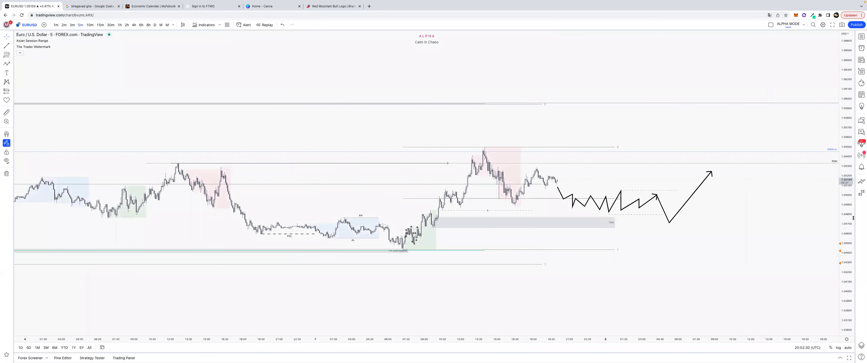
- Draw a rectangle over the lower half of the 15m zone, starting at the zone's origin candle, and label it 5m
drag(846, 259, 846, 97)
drag(617, 145, 776, 144)
drag(643, 337, 659, 337)
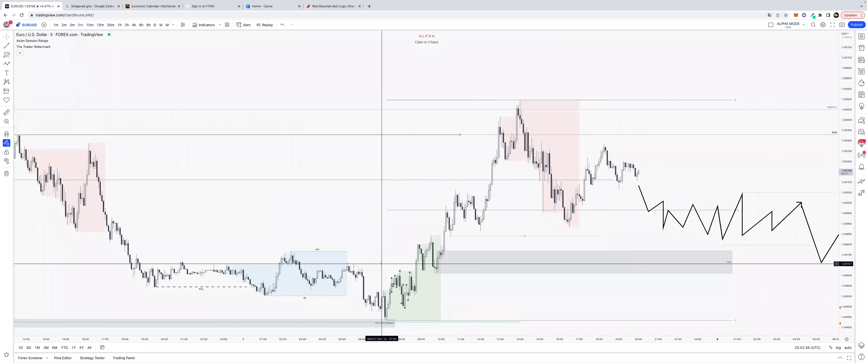
drag(378, 264, 421, 313)
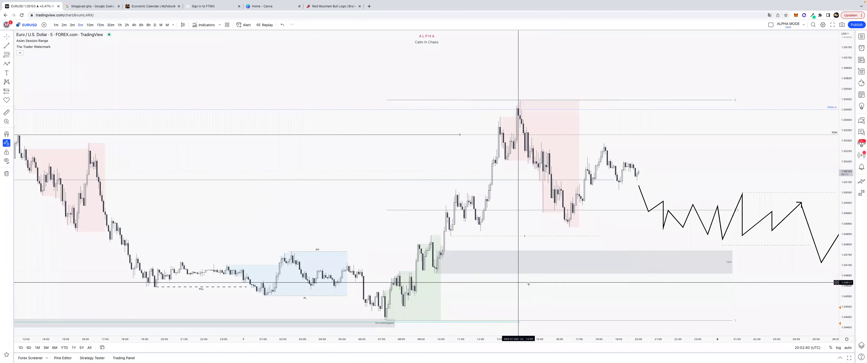
drag(528, 284, 431, 268)
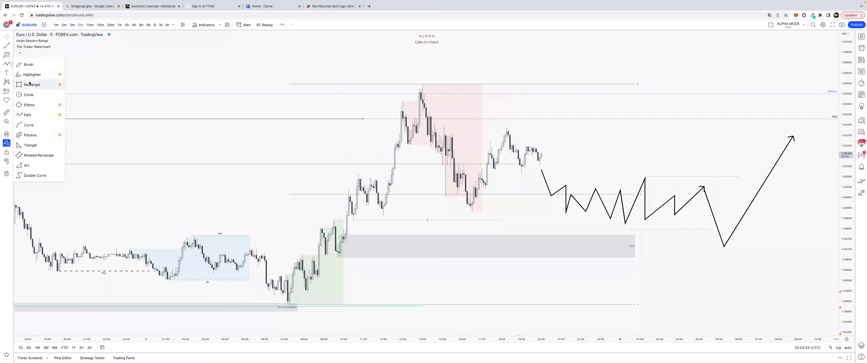
click(30, 84)
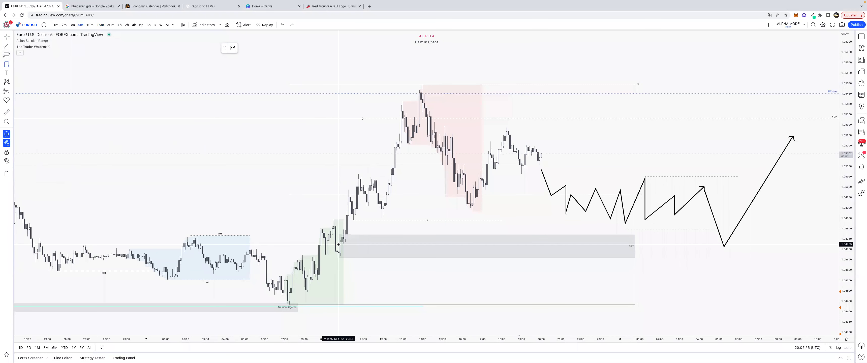
click(339, 258)
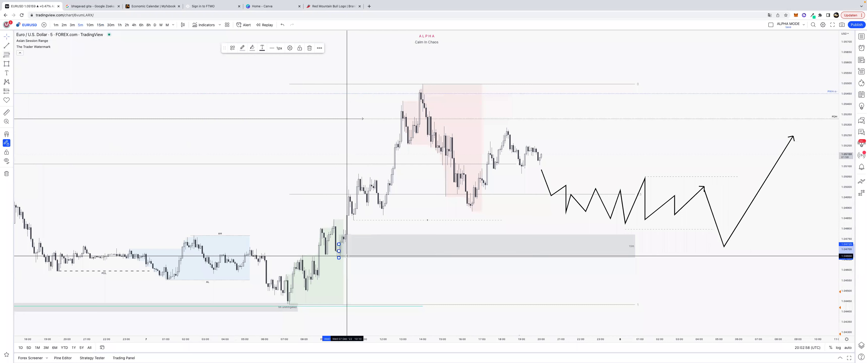
drag(340, 251, 571, 250)
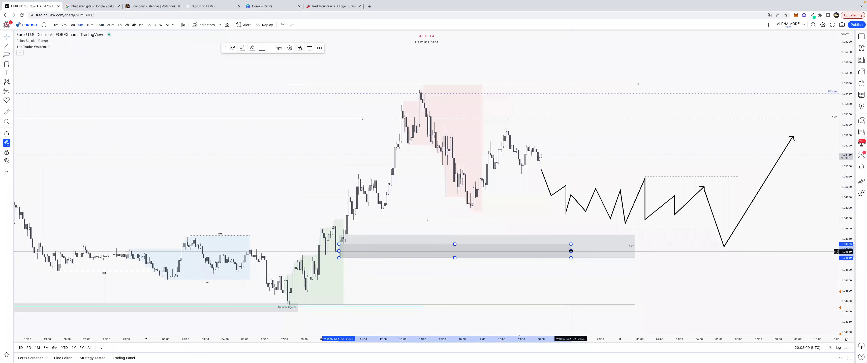
double_click(571, 251)
text(5m)
click(469, 237)
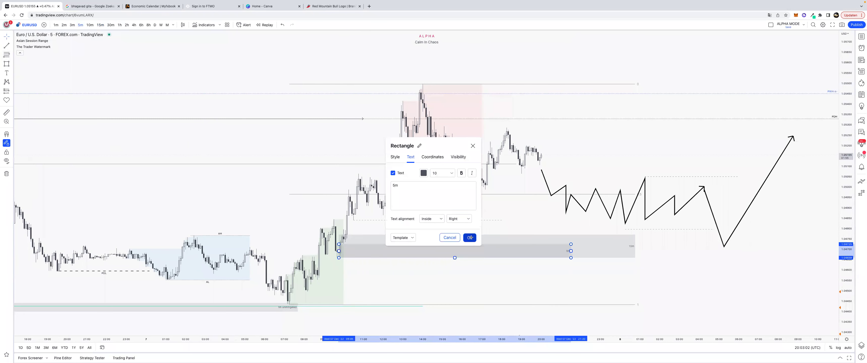
- Start a bar replay just after the rally out of the 15m zone and switch to the 1-minute timeframe
key(alt+shift+r)
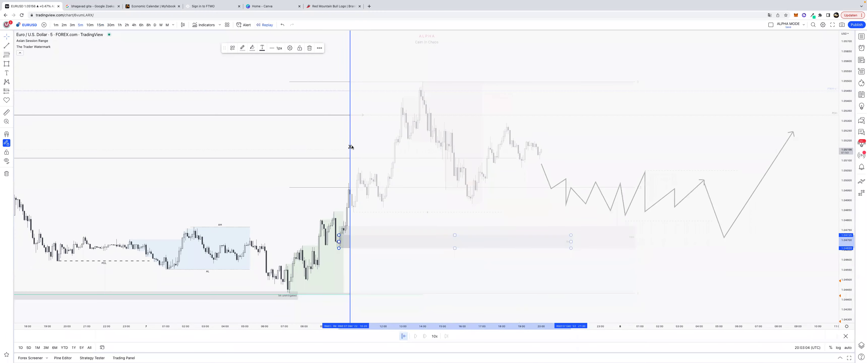
click(352, 147)
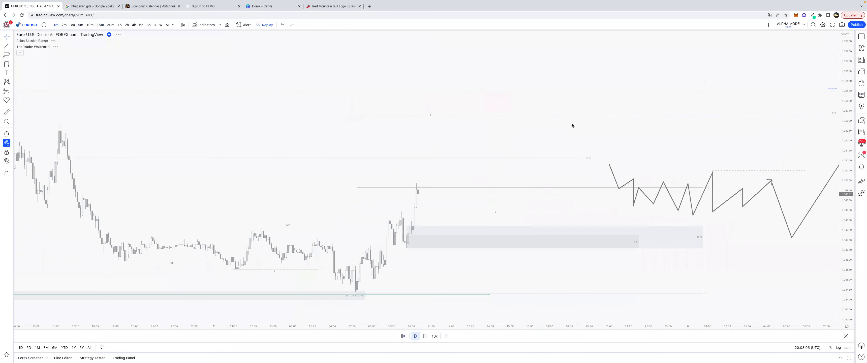
double_click(848, 266)
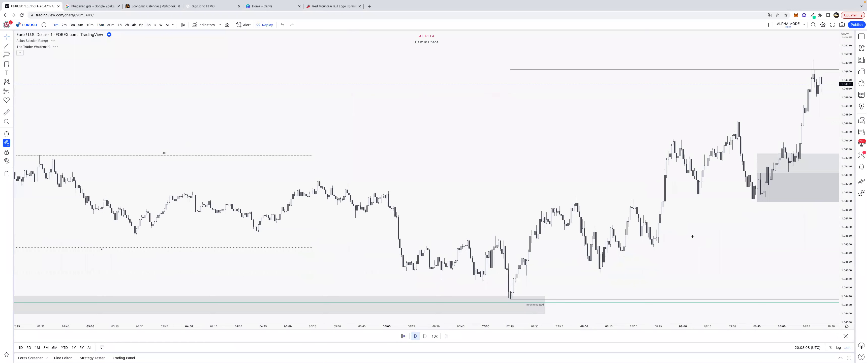
- Mark the swing low swept just before the 5m zone with a short horizontal trend line, 3px thick and blue
drag(703, 231, 476, 231)
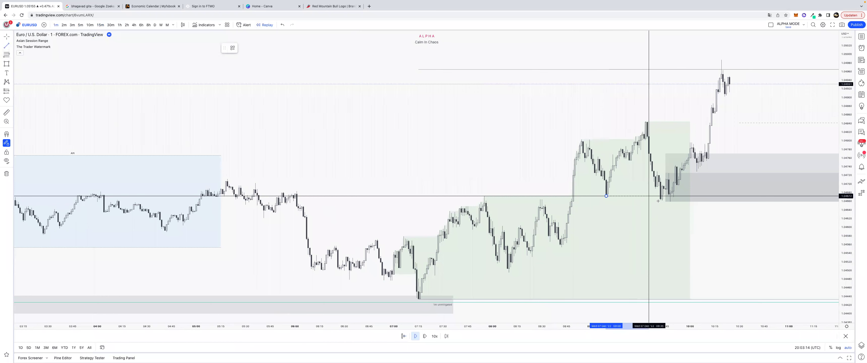
click(233, 47)
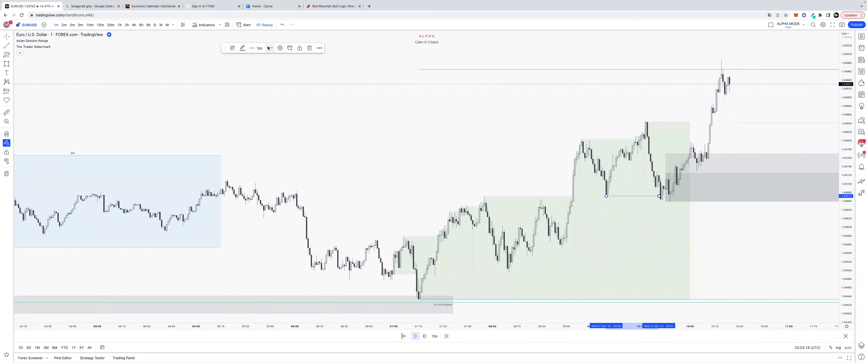
click(261, 75)
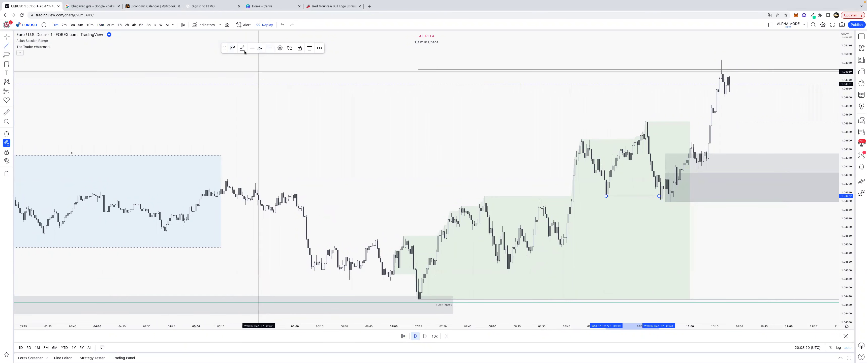
click(242, 48)
click(278, 65)
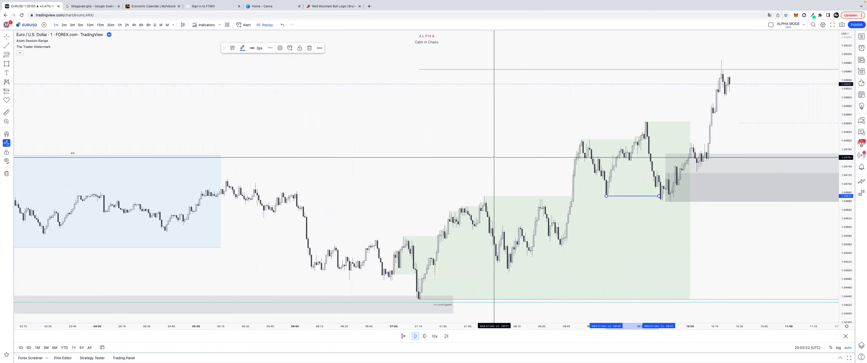
- Draw a smaller rectangle over the lower part of the 5m zone and label it 1m
scroll(439, 132, right, 5)
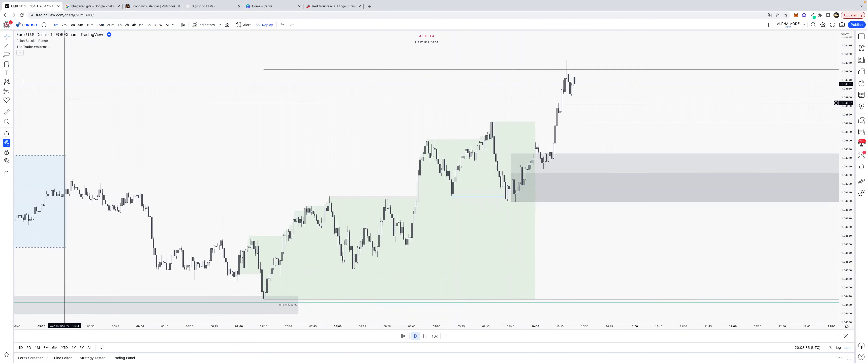
click(5, 65)
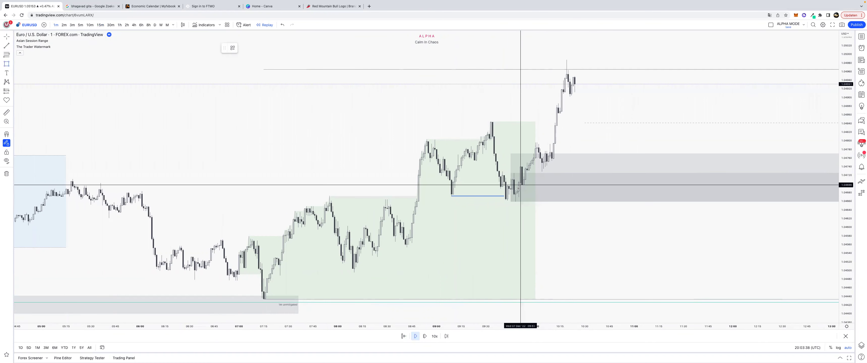
mouse_move(516, 186)
mouse_down()
mouse_move(518, 202)
mouse_move(596, 194)
mouse_up()
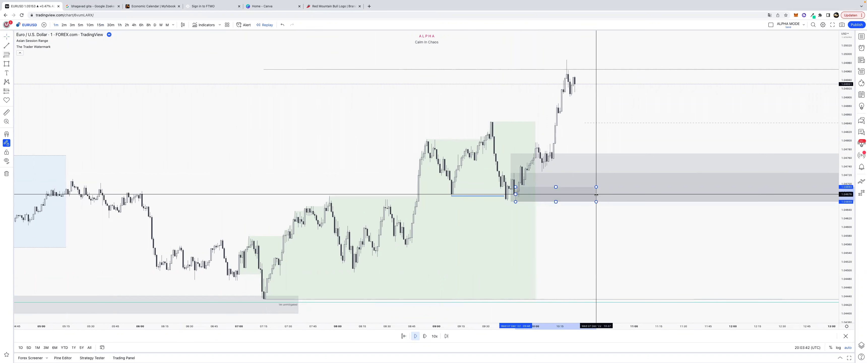
double_click(596, 195)
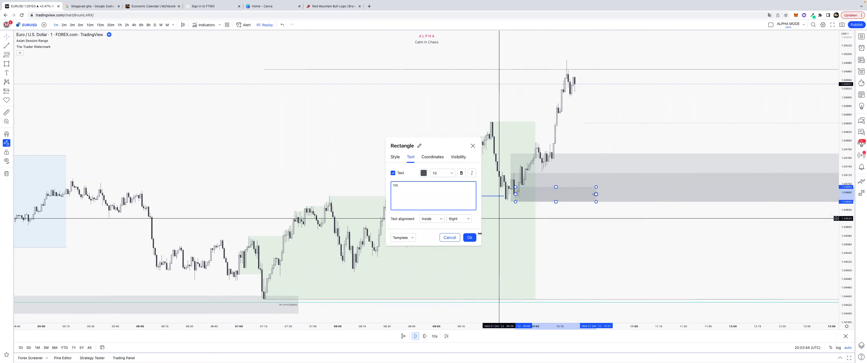
click(473, 237)
right_click(593, 219)
click(549, 222)
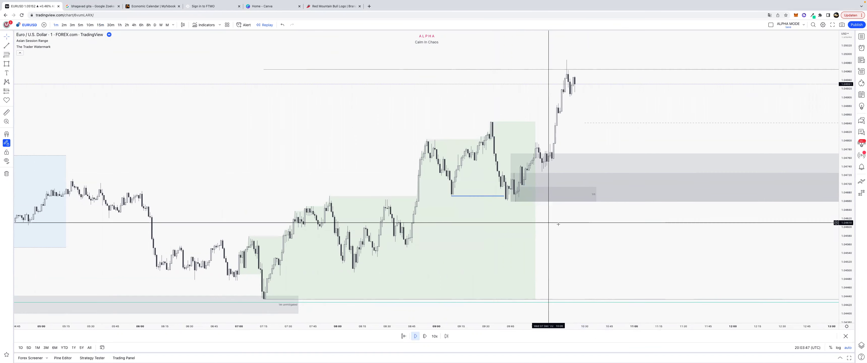
- On the 15-minute chart, extend the 1m and 5m zones toward the 15m zone's right edge and exit replay mode
drag(557, 326, 673, 320)
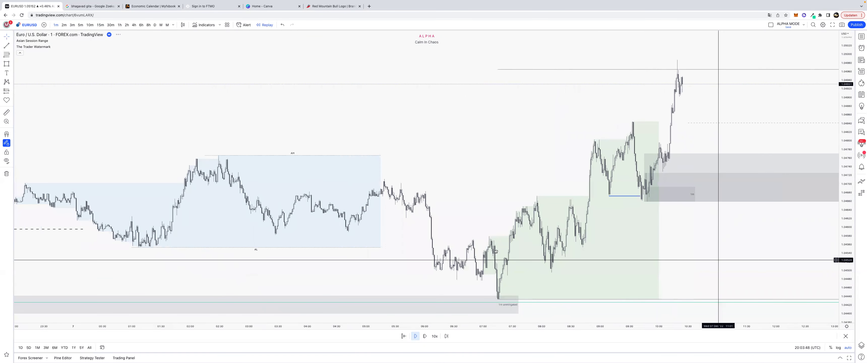
drag(682, 256, 495, 249)
drag(572, 244, 376, 239)
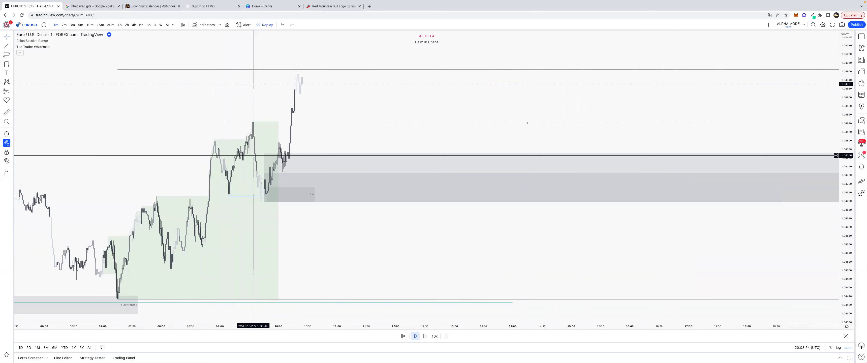
click(101, 24)
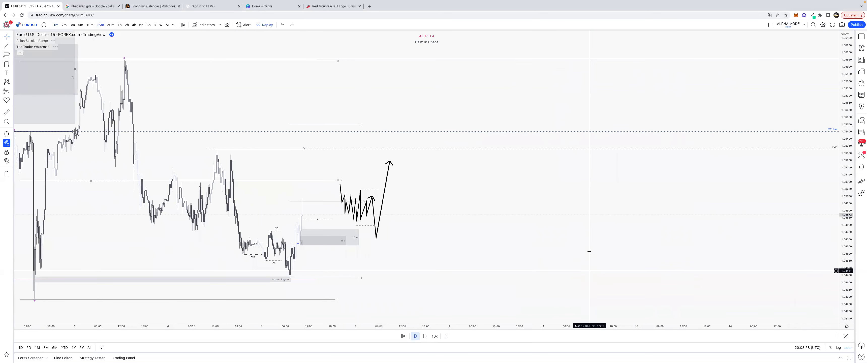
scroll(412, 254, left, 5)
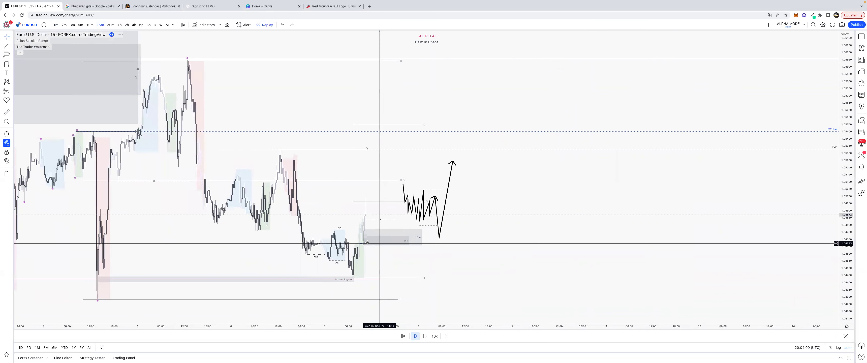
click(403, 241)
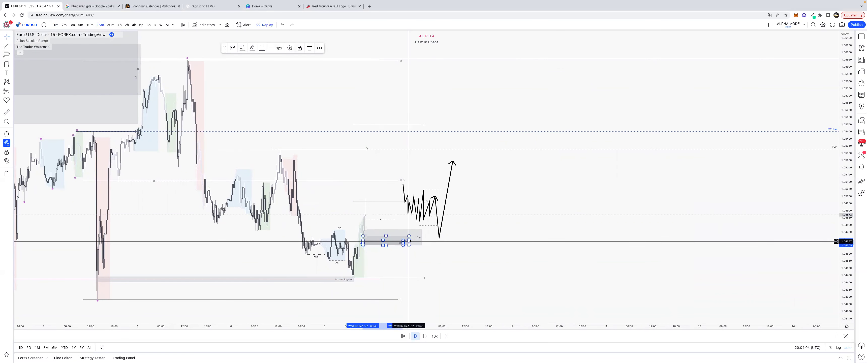
drag(410, 241, 417, 241)
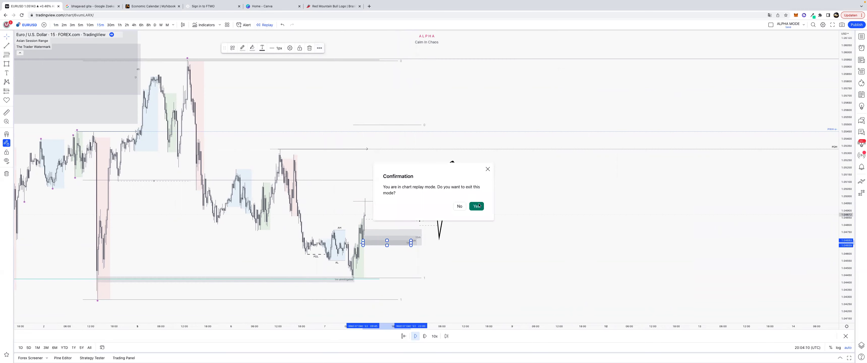
click(476, 206)
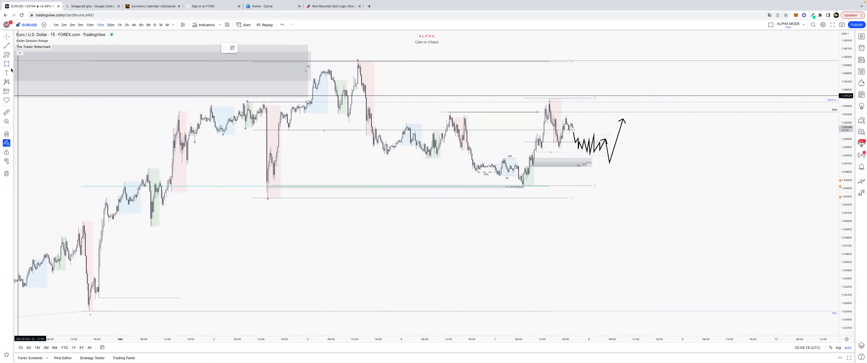
- Draw an alternative path from the consolidation's end that drops below the zones, retraces up, and falls well below the recent lows
click(28, 115)
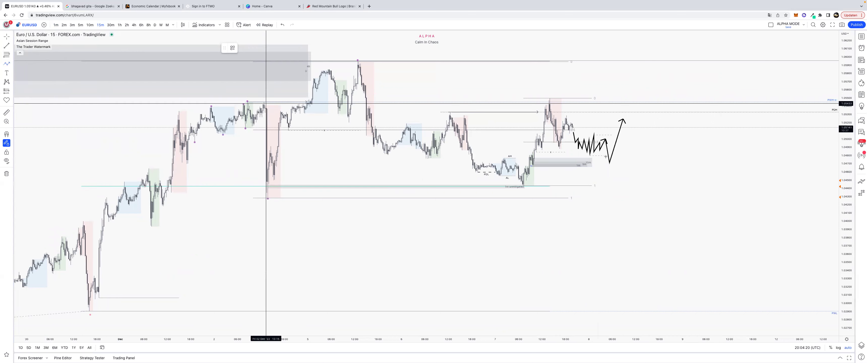
click(609, 142)
click(614, 171)
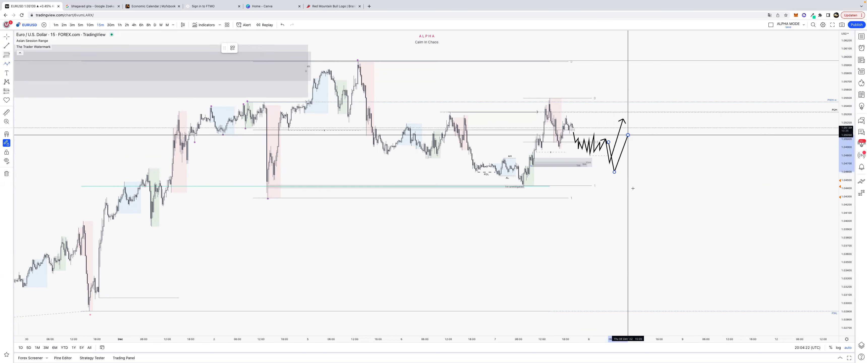
click(628, 135)
double_click(644, 227)
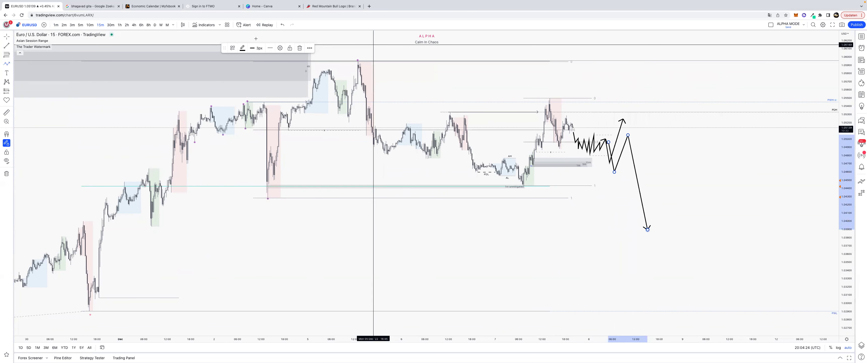
- Colour the alternative bearish path red and move it slightly lower, clear of the black bullish path
click(242, 48)
click(242, 65)
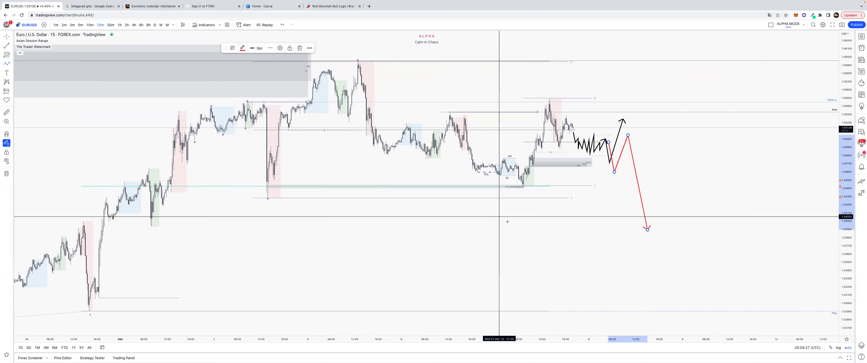
drag(622, 153, 618, 169)
click(663, 156)
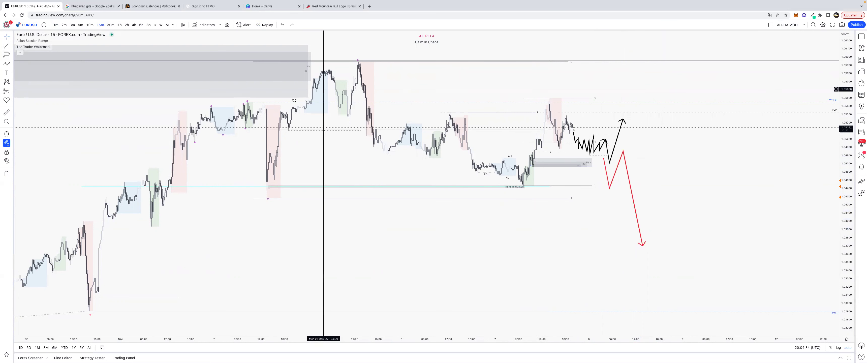
- Review both projected paths and the refined zones on the 1-hour, 1-minute and 5-minute timeframes, returning to the 1-hour chart
click(155, 25)
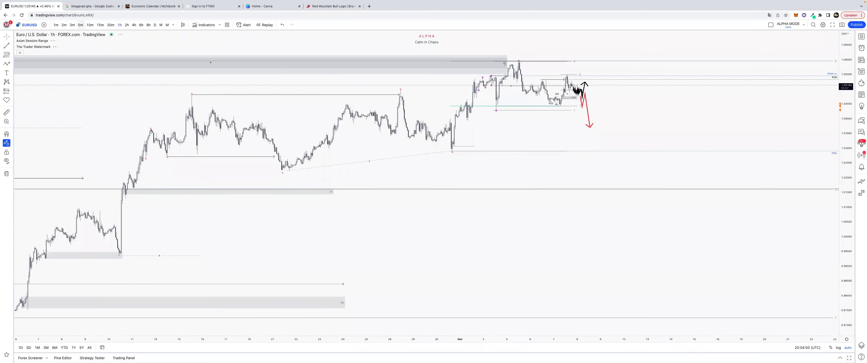
click(56, 25)
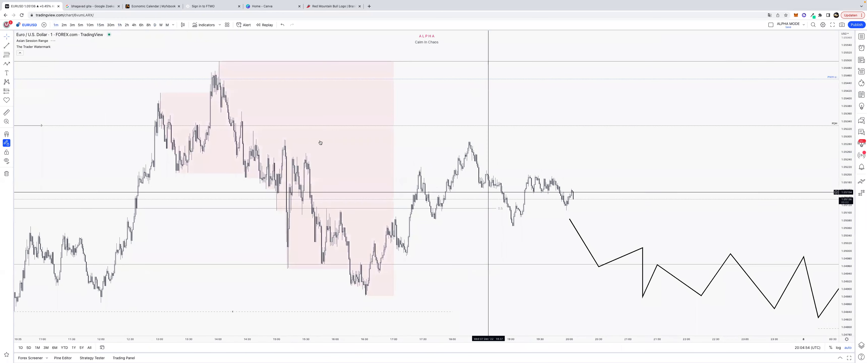
click(81, 25)
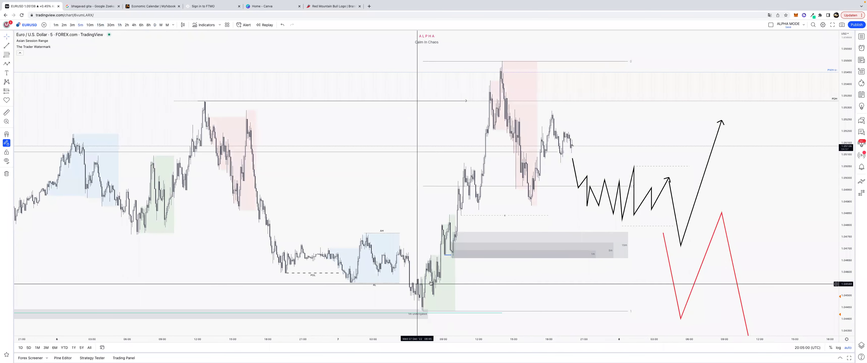
click(120, 25)
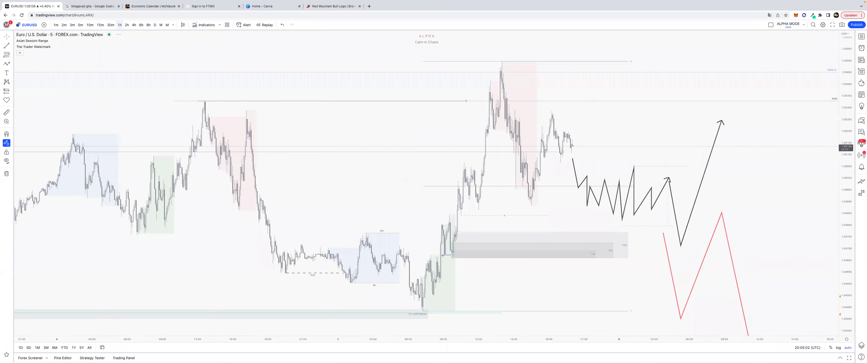
- Examine the wider price structure and zone on the 1-hour chart, and the run-up around the refined zones on the 5-minute chart
scroll(638, 310, up, 6)
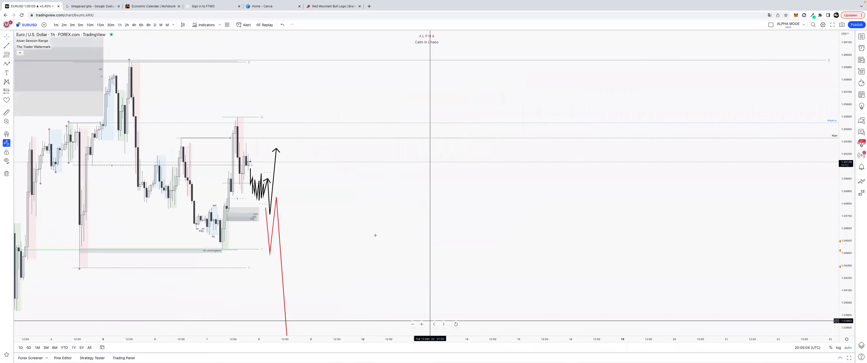
drag(394, 235, 609, 249)
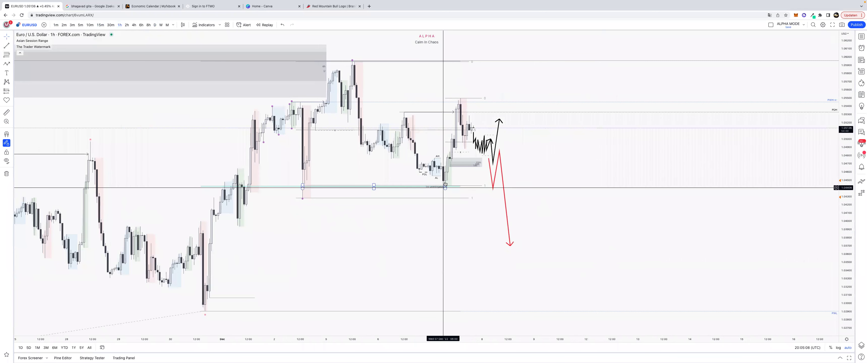
click(450, 159)
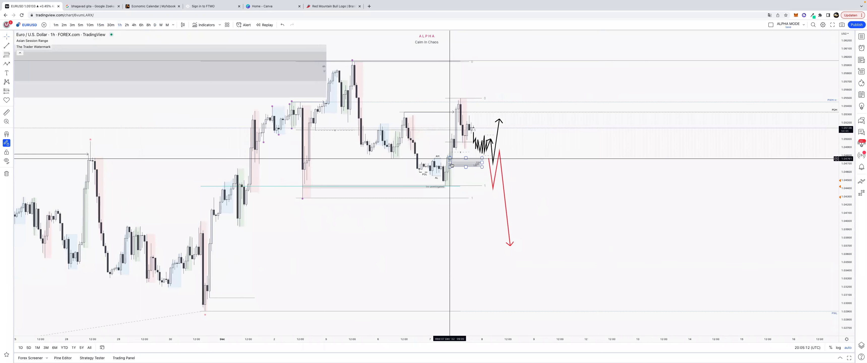
click(438, 153)
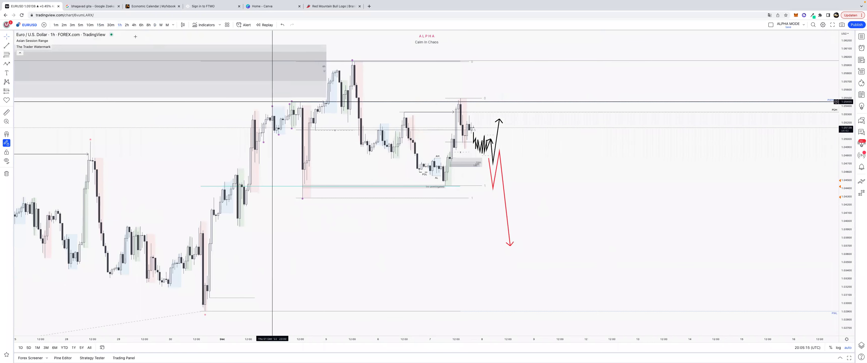
click(81, 24)
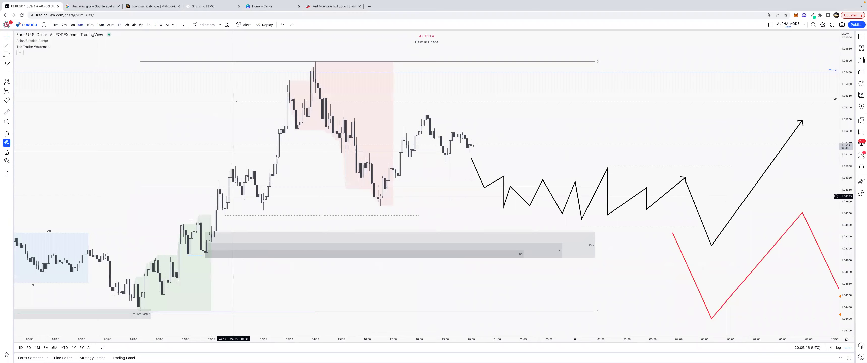
drag(233, 195, 397, 196)
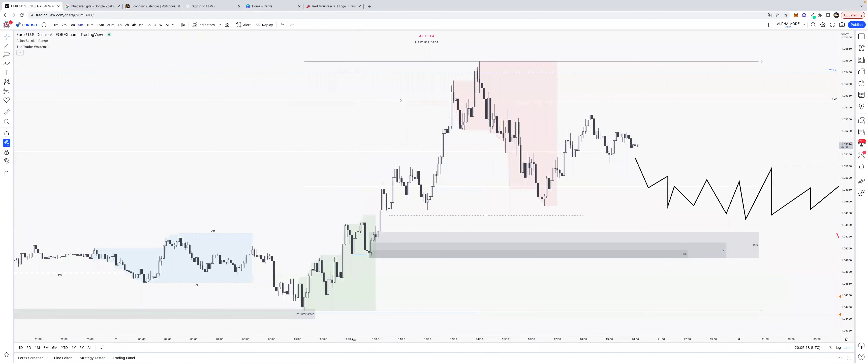
drag(354, 340, 443, 339)
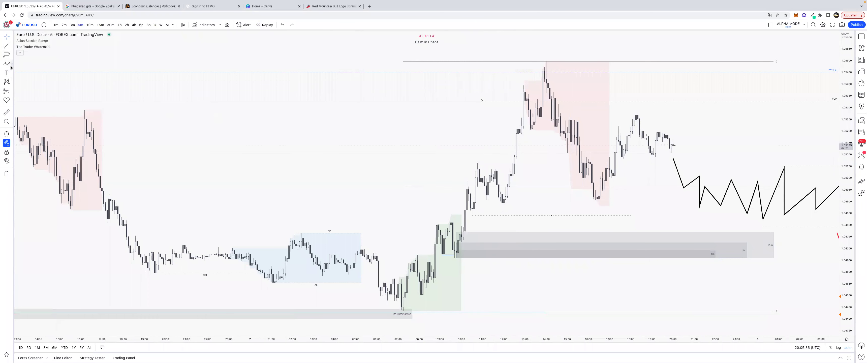
- Try marking a rectangle zone beneath the pair of pullback lows just above the dashed line on the 5-minute chart
click(470, 202)
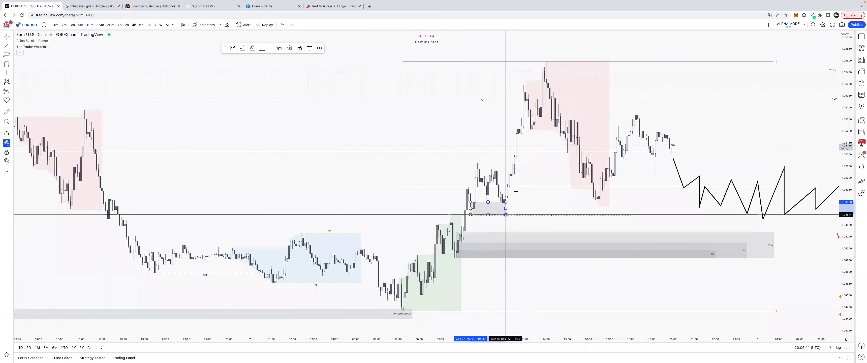
click(504, 195)
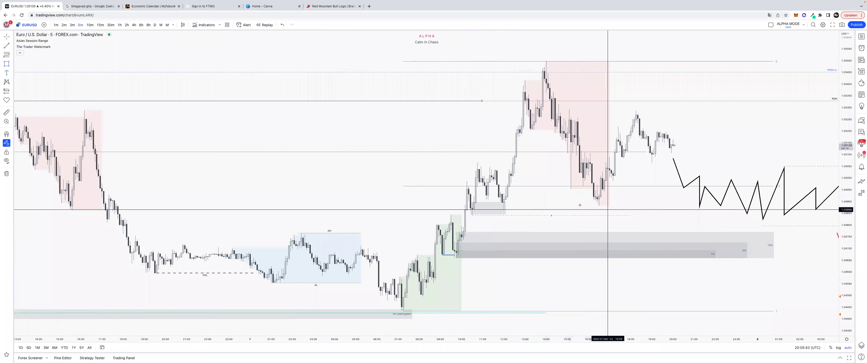
click(505, 208)
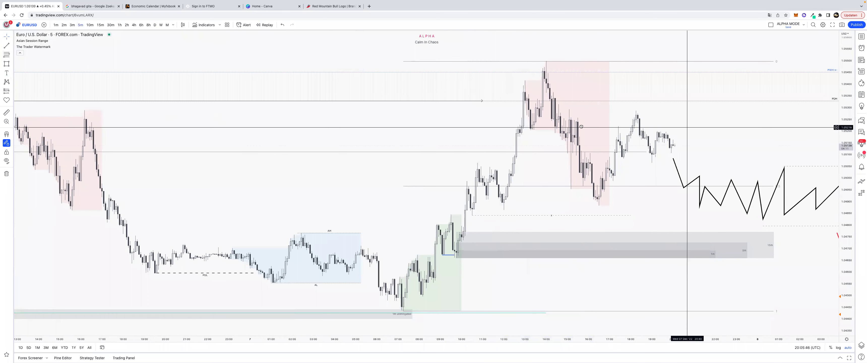
- Try raising the far end of the dashed line above the zones to the low of the latest sell-off
scroll(590, 128, right, 5)
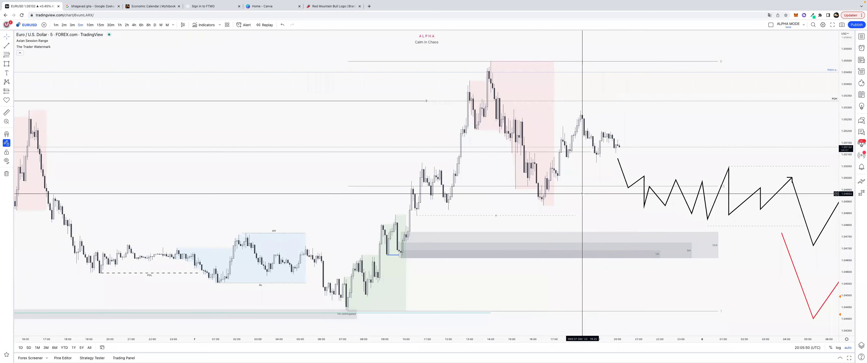
drag(575, 215, 564, 207)
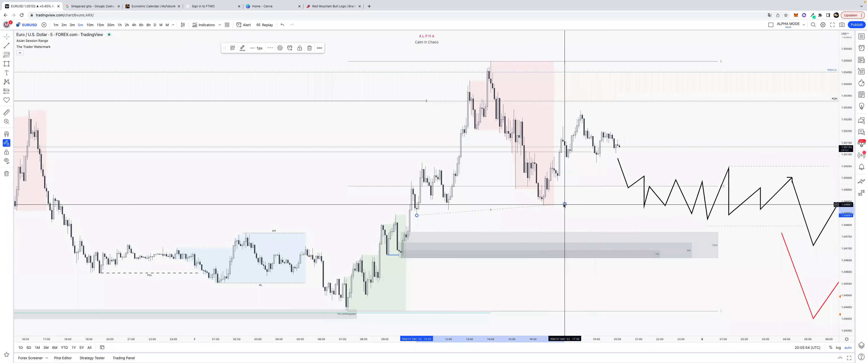
click(584, 197)
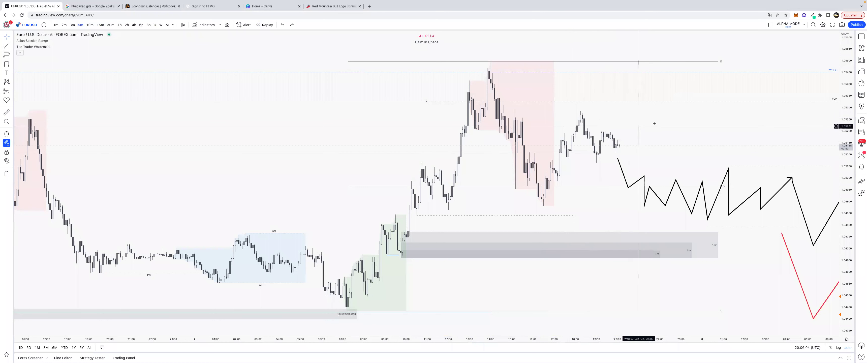
- Draw a rectangle zone at the most recent 5-minute swing high, extending it forward past the current price
click(6, 63)
key(super)
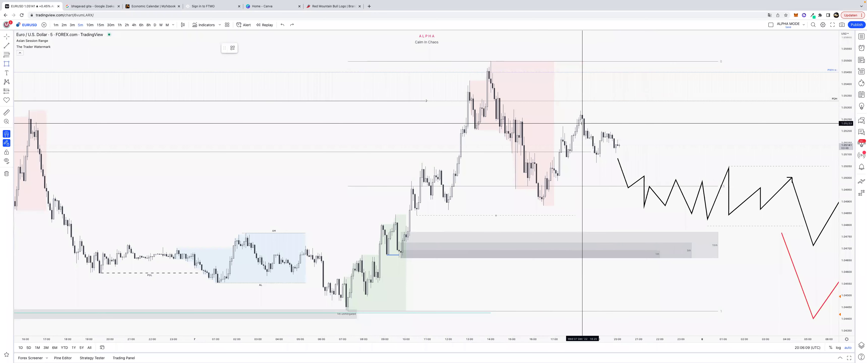
mouse_move(583, 124)
mouse_down()
mouse_move(580, 104)
mouse_move(644, 118)
mouse_up()
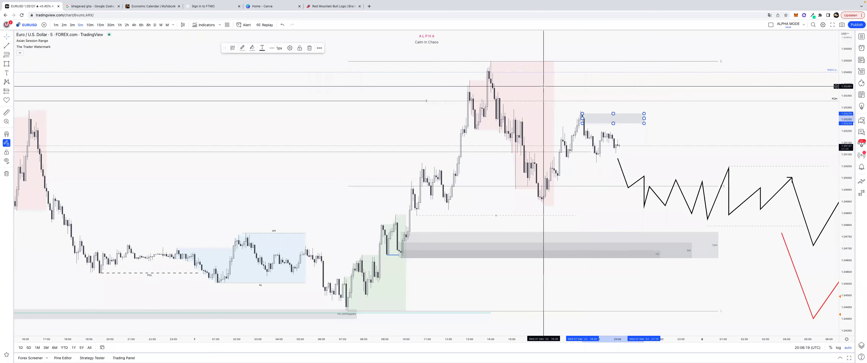
click(542, 86)
- Draw a short horizontal arrow beneath the two recent pullback lows on either side of the new zone's swing high
click(12, 45)
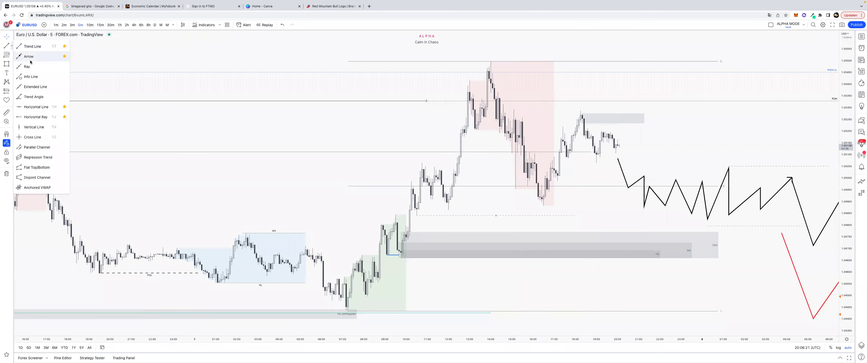
click(29, 57)
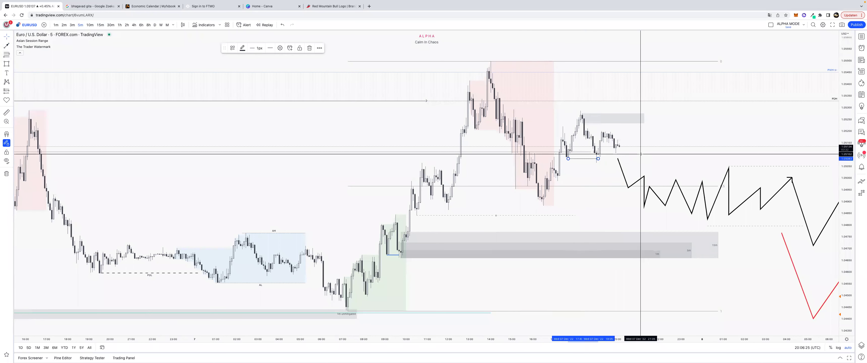
click(598, 158)
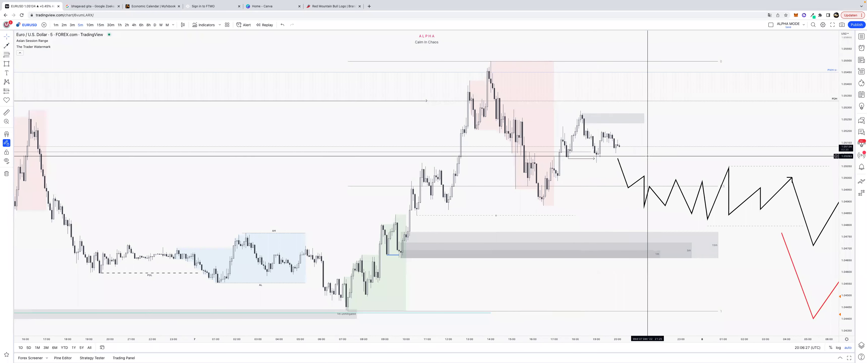
- Review the projected paths against the higher-timeframe structure and zones on the 4-hour chart, returning to the 1-hour chart
drag(513, 341, 613, 322)
scroll(606, 320, down, 2)
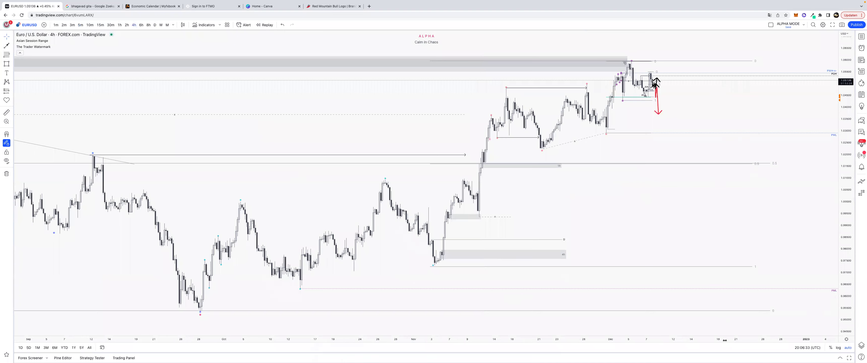
drag(601, 335, 589, 322)
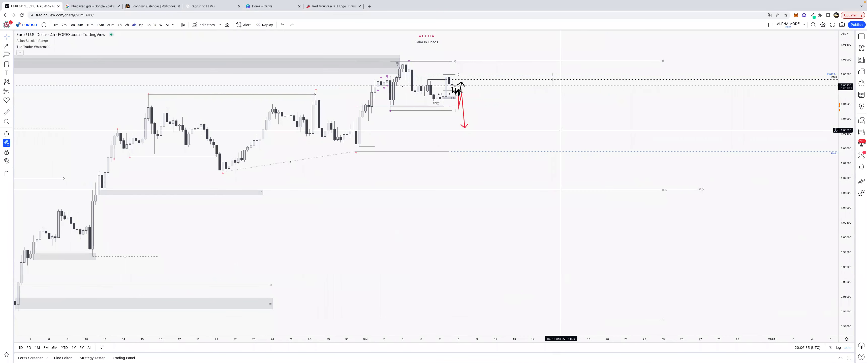
drag(574, 124, 579, 125)
drag(853, 162, 854, 101)
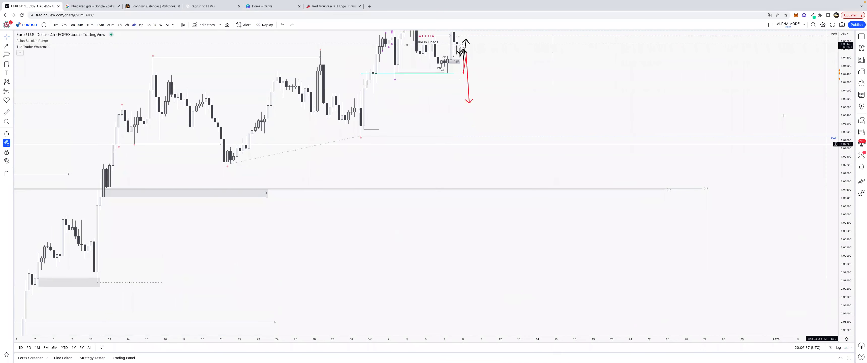
drag(784, 114, 836, 264)
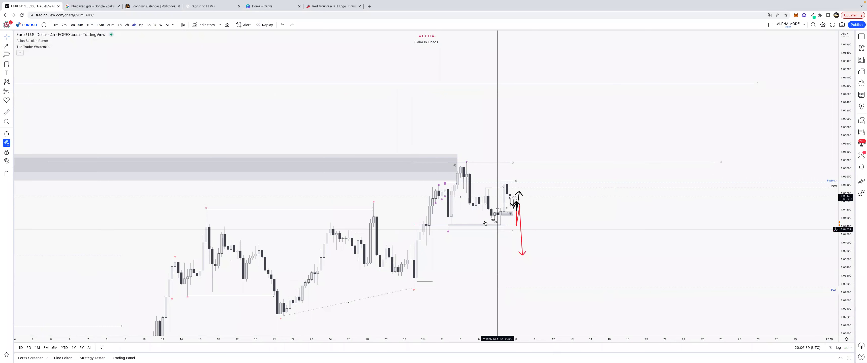
click(505, 210)
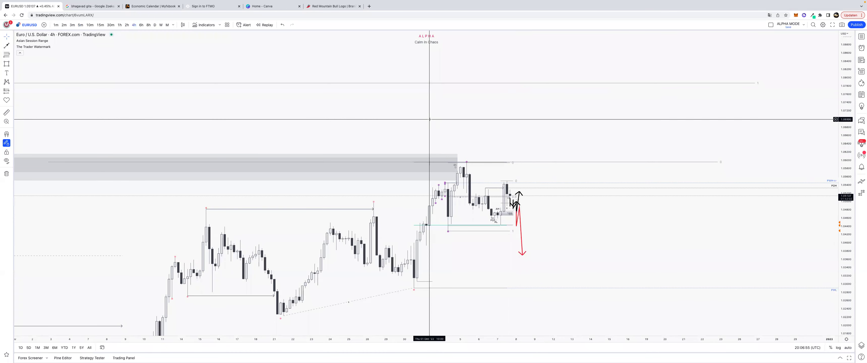
click(456, 185)
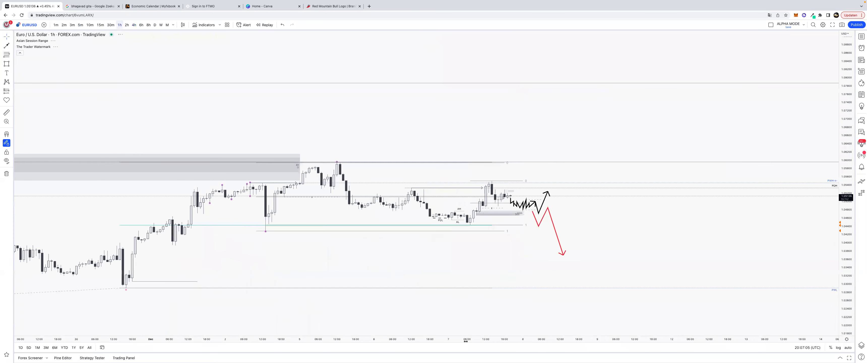
drag(449, 338, 527, 338)
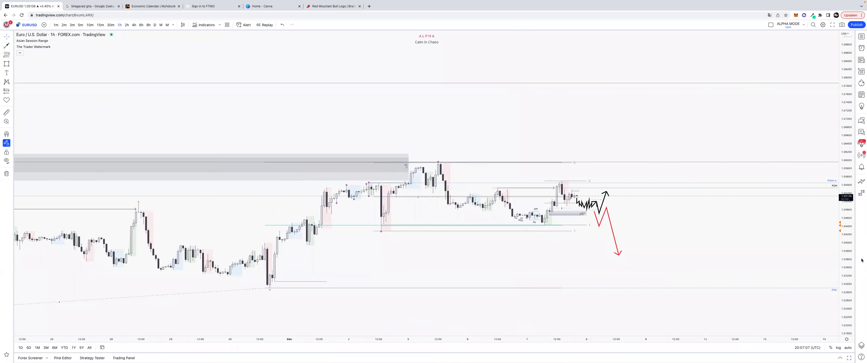
drag(850, 265, 850, 188)
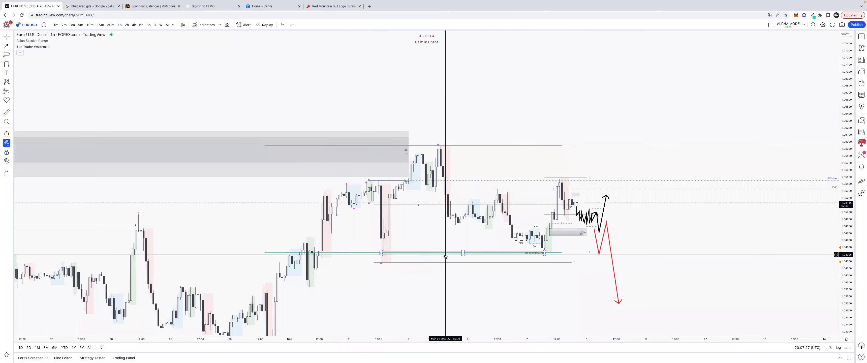
drag(470, 285, 403, 268)
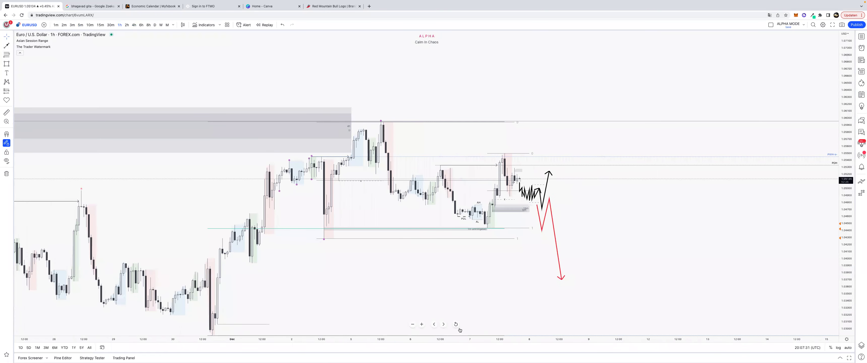
click(456, 324)
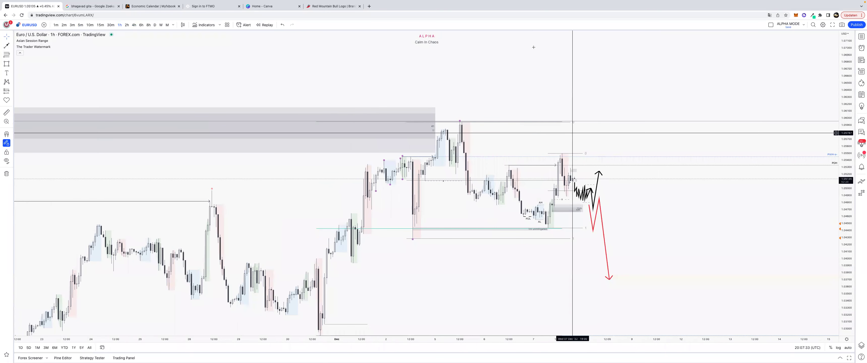